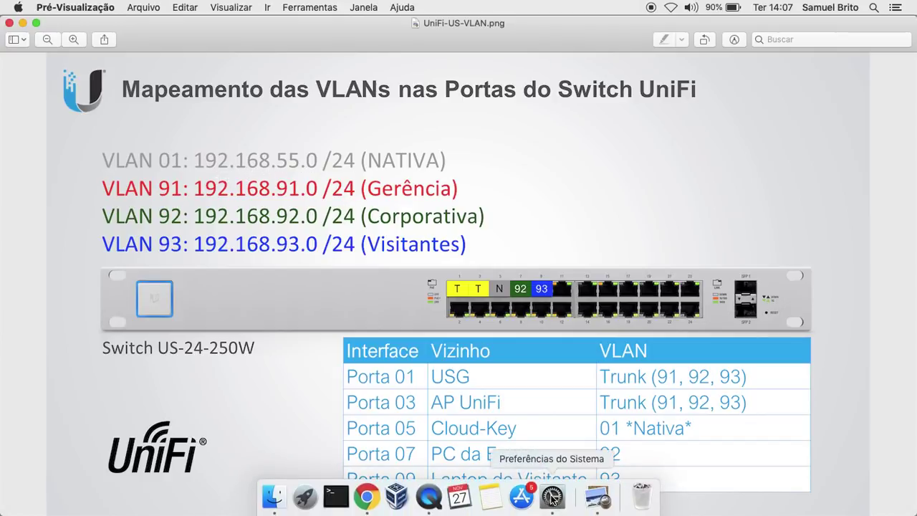
{"action": "left_click", "coordinate": [552, 497]}
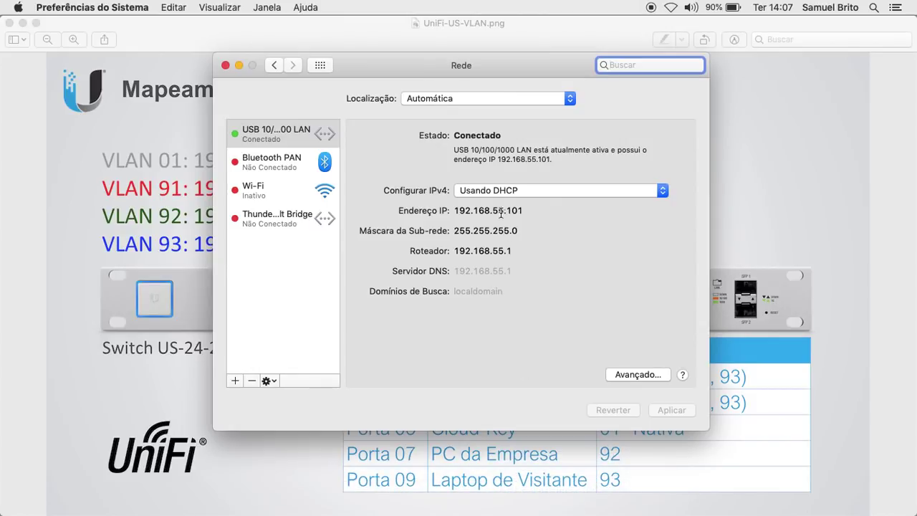
{"action": "left_click_drag", "start_coordinate": [516, 65], "coordinate": [330, 87]}
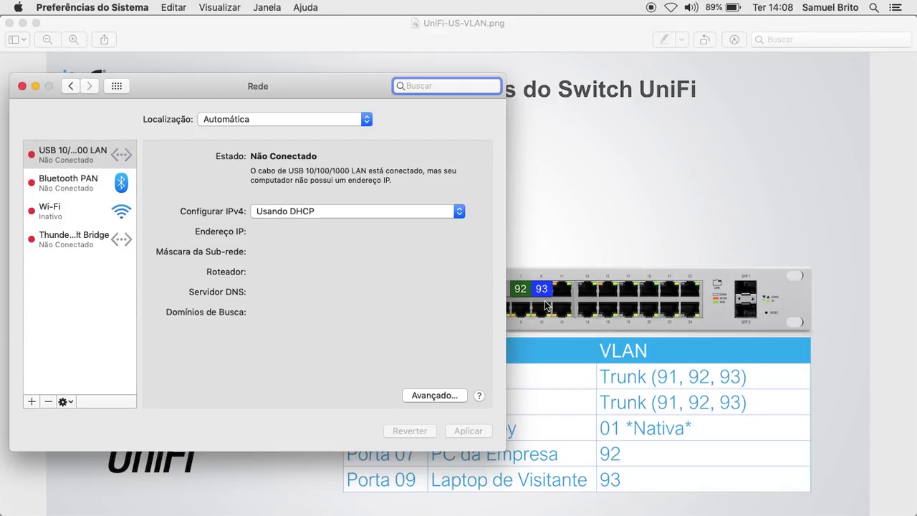
{"action": "left_click_drag", "start_coordinate": [315, 82], "coordinate": [574, 109]}
{"action": "left_click", "coordinate": [104, 323]}
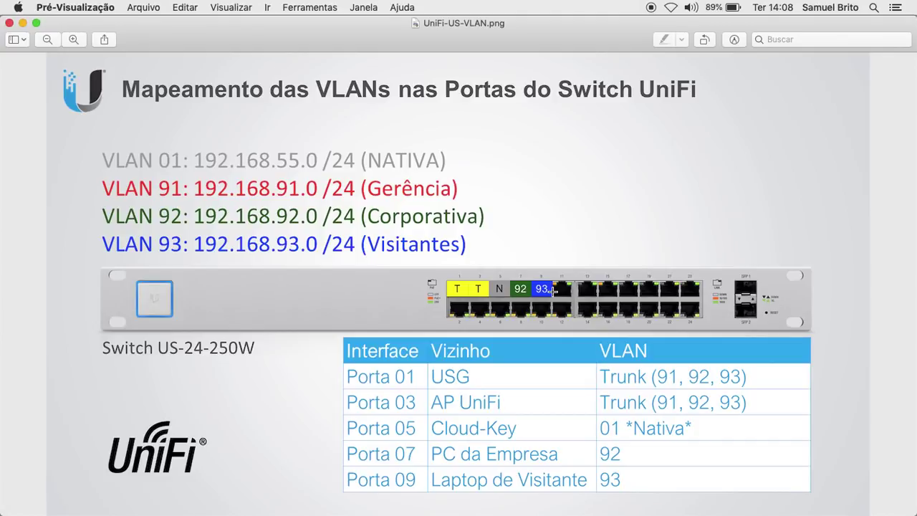
Step: Sign in to the UniFi Controller at 192.168.55.2:8443 with the admin username and password
{"action": "mouse_move", "coordinate": [304, 511]}
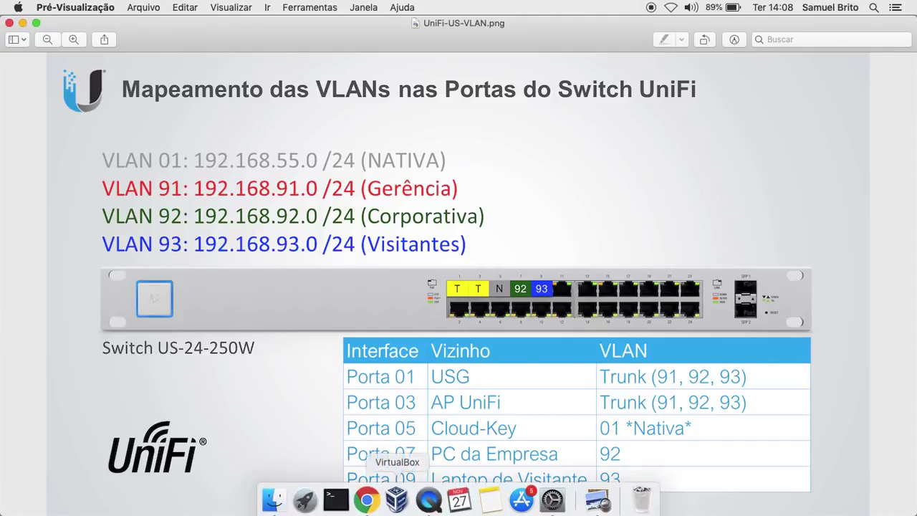
{"action": "left_click", "coordinate": [368, 497]}
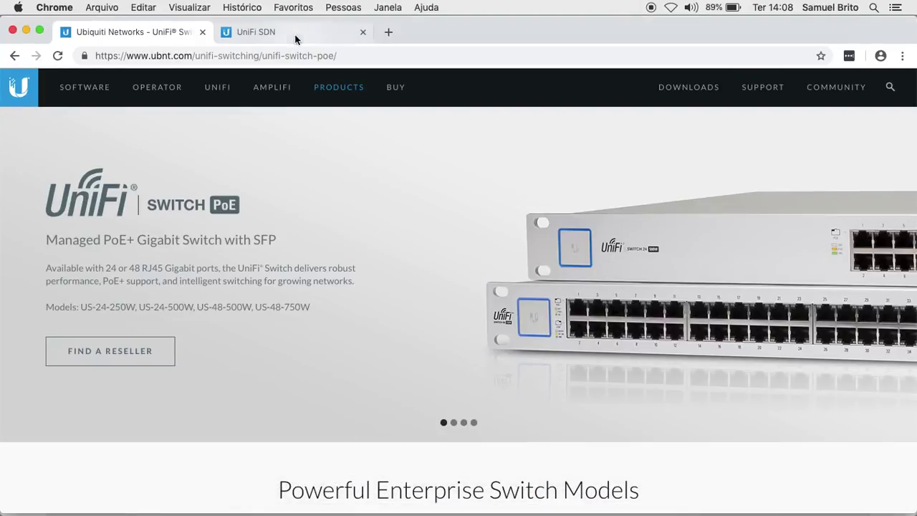
{"action": "left_click", "coordinate": [286, 32]}
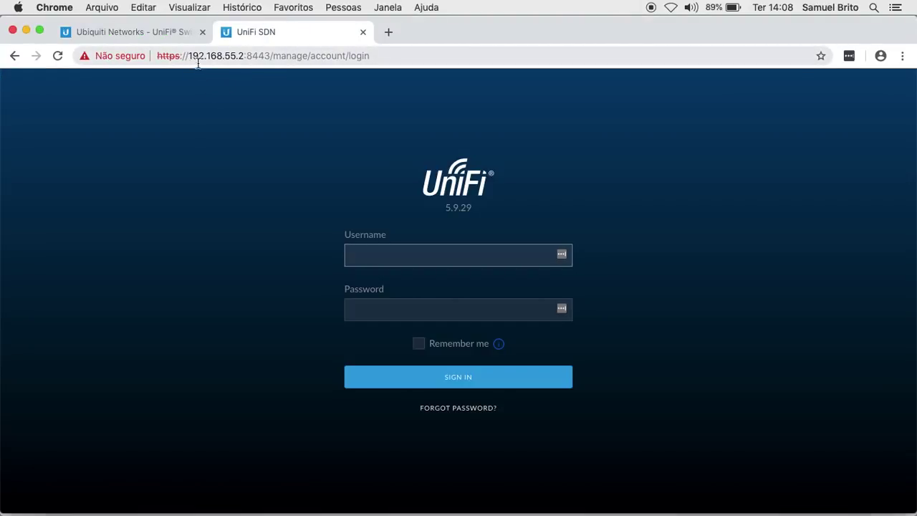
{"action": "left_click", "coordinate": [404, 251]}
{"action": "key", "text": "Tab"}
{"action": "left_click", "coordinate": [454, 377]}
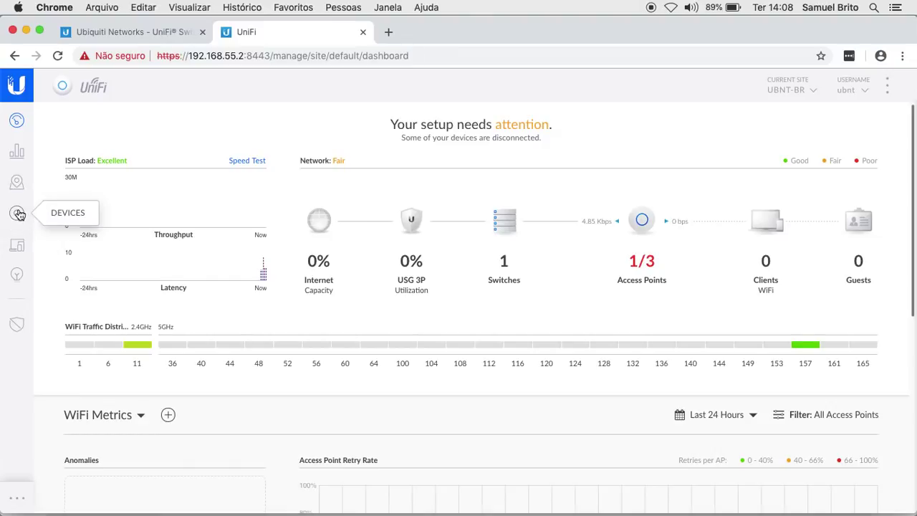
Step: Check the UAP-AC-PRO's network config, whose management VLAN is Rede de Gerência, then close its properties
{"action": "left_click", "coordinate": [17, 213]}
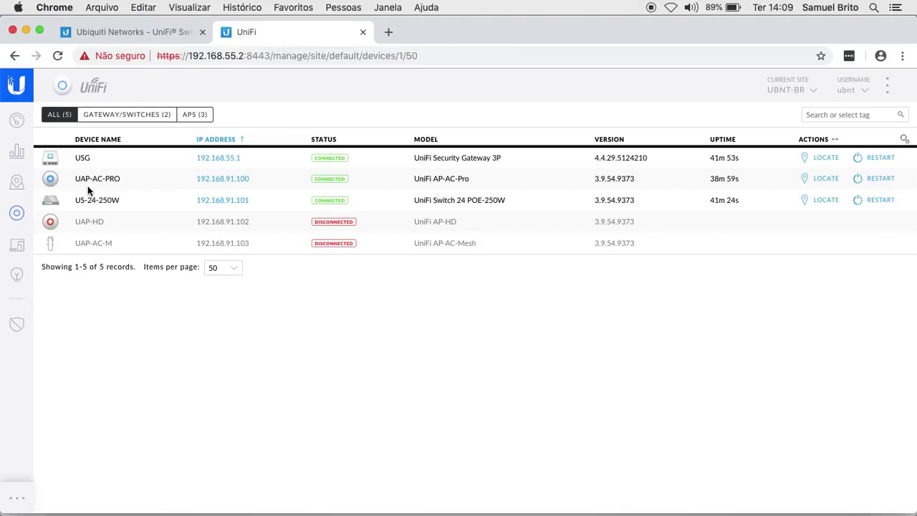
{"action": "left_click", "coordinate": [146, 186]}
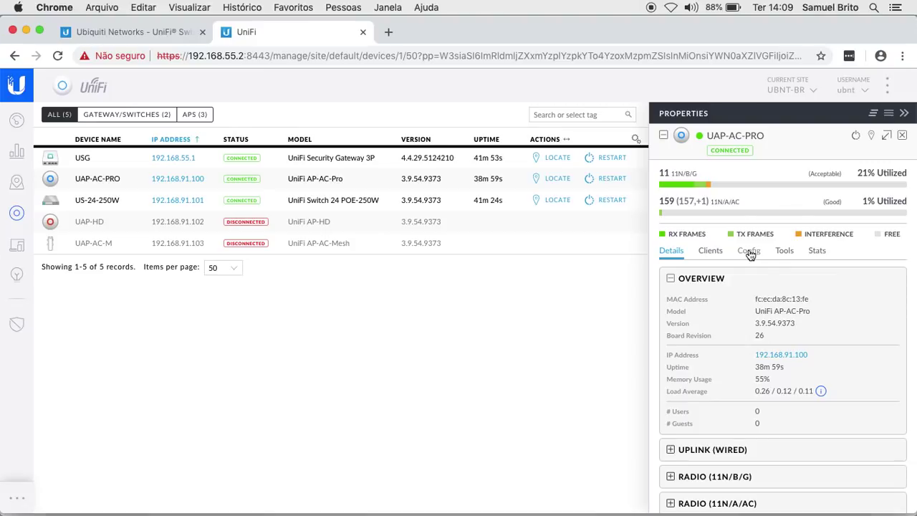
{"action": "left_click", "coordinate": [748, 253]}
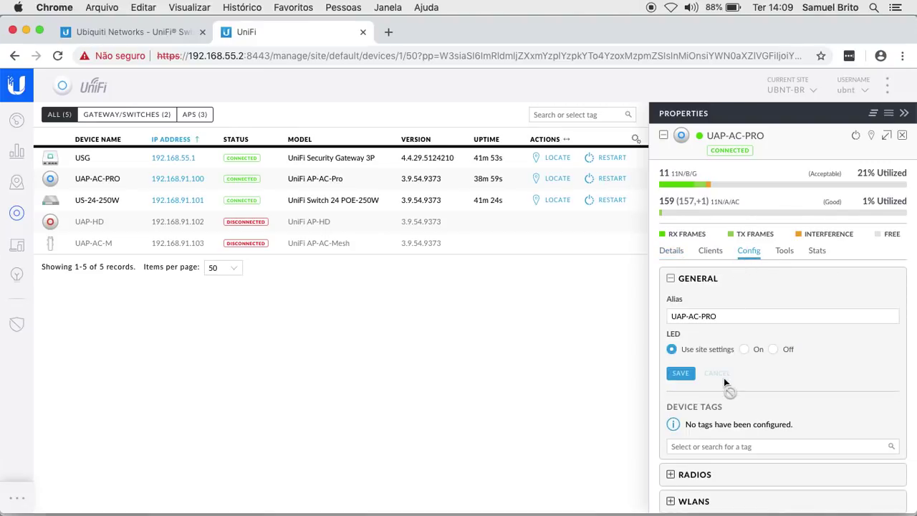
{"action": "scroll", "coordinate": [723, 377], "scroll_direction": "down", "scroll_amount": 4}
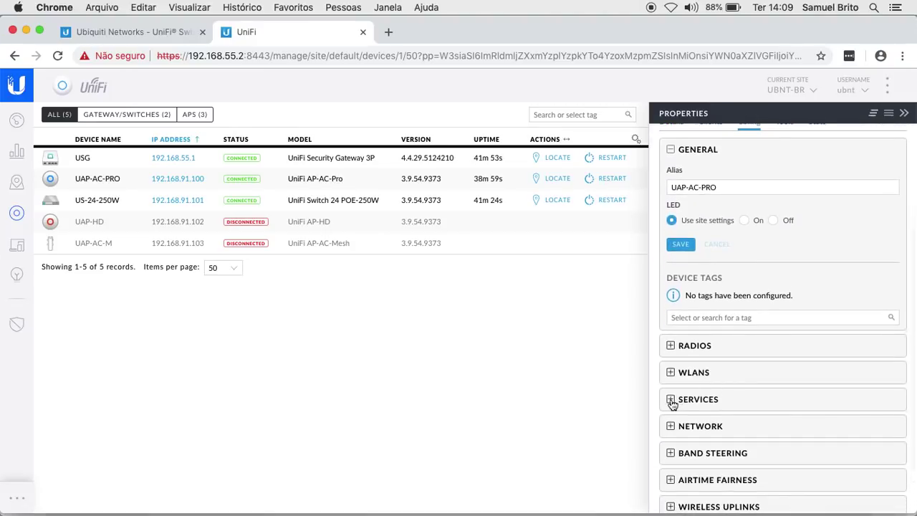
{"action": "left_click", "coordinate": [672, 425]}
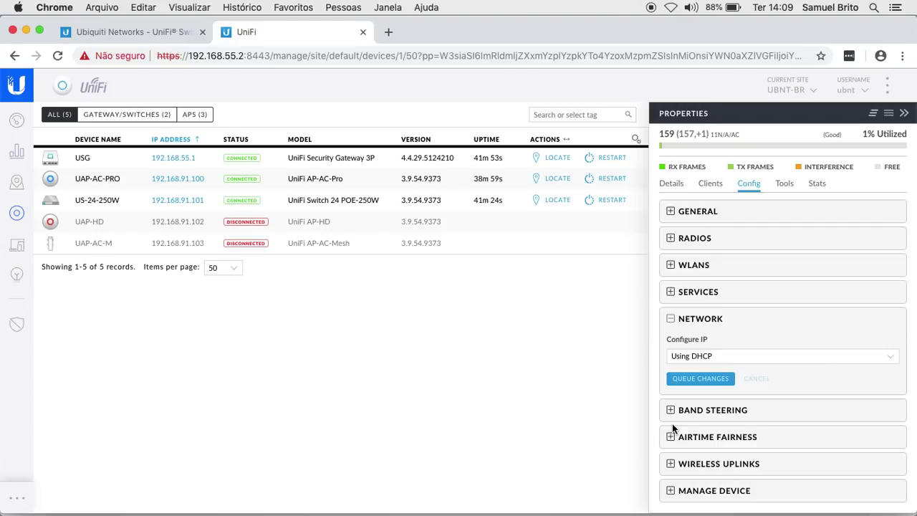
{"action": "left_click", "coordinate": [671, 292]}
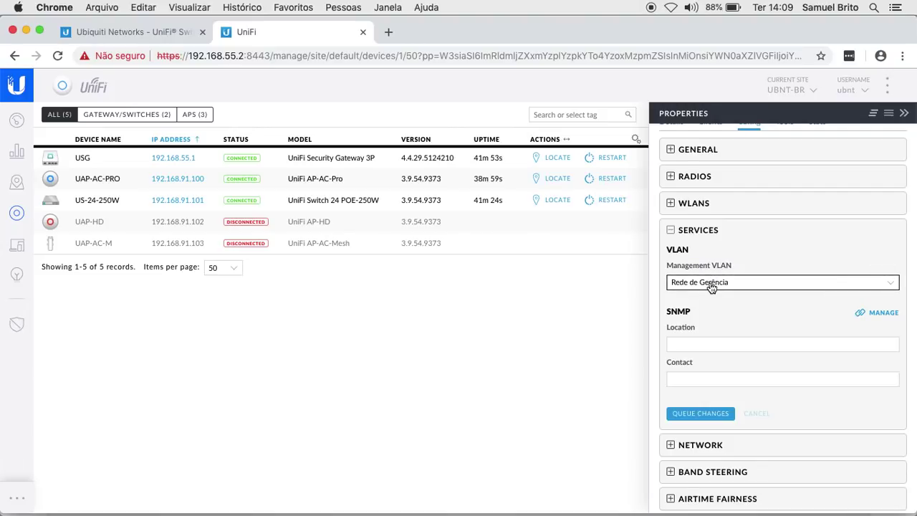
{"action": "scroll", "coordinate": [847, 191], "scroll_direction": "up", "scroll_amount": 4}
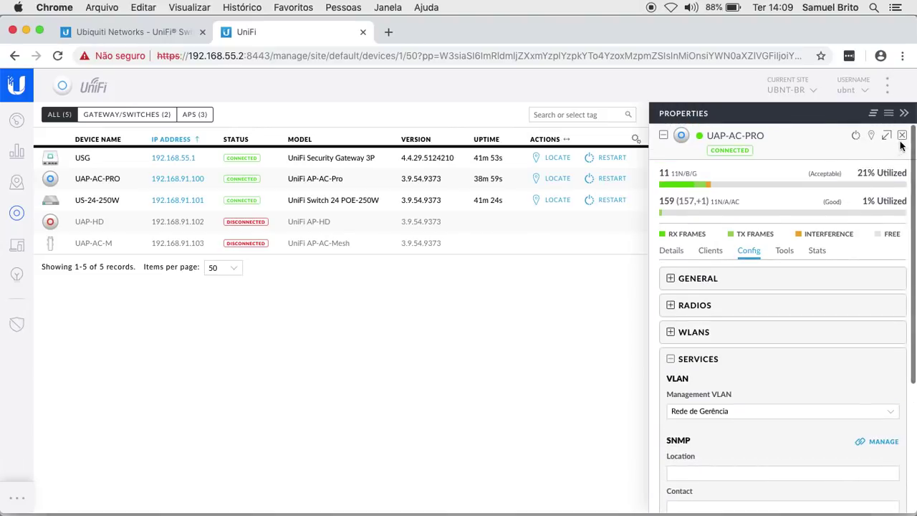
{"action": "left_click", "coordinate": [903, 138]}
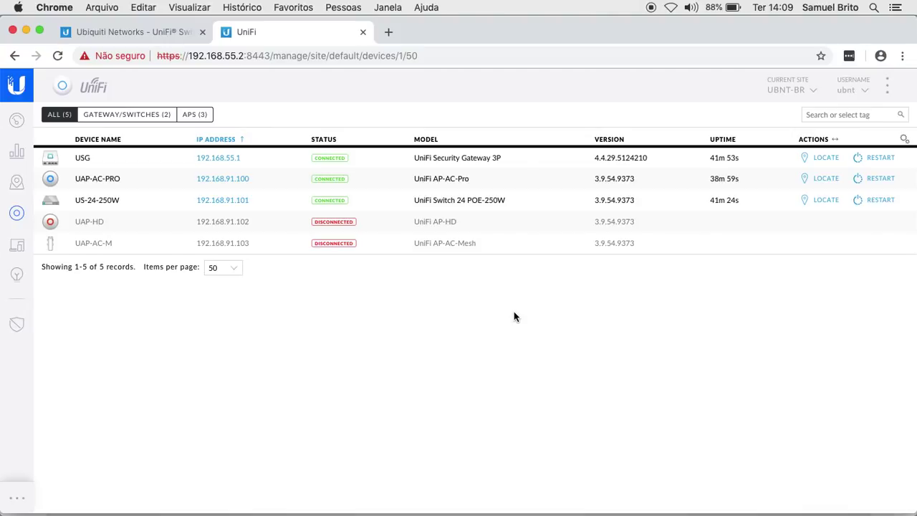
Step: Open the US-24-250W switch's properties to inspect its port map and overview
{"action": "left_click", "coordinate": [118, 204]}
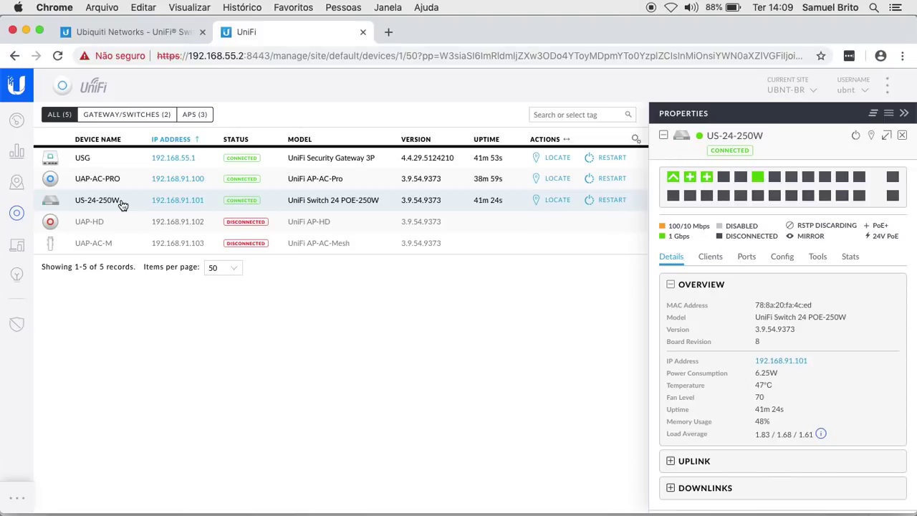
{"action": "mouse_move", "coordinate": [676, 210]}
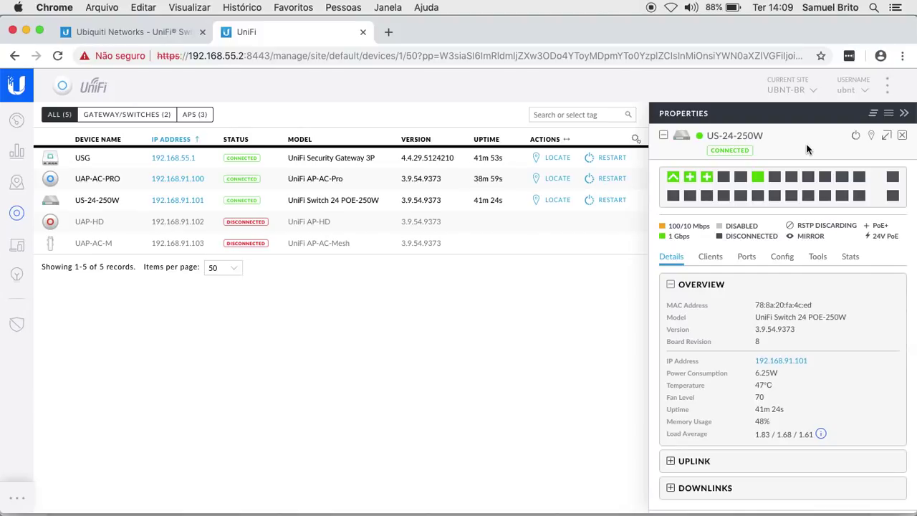
{"action": "mouse_move", "coordinate": [671, 188]}
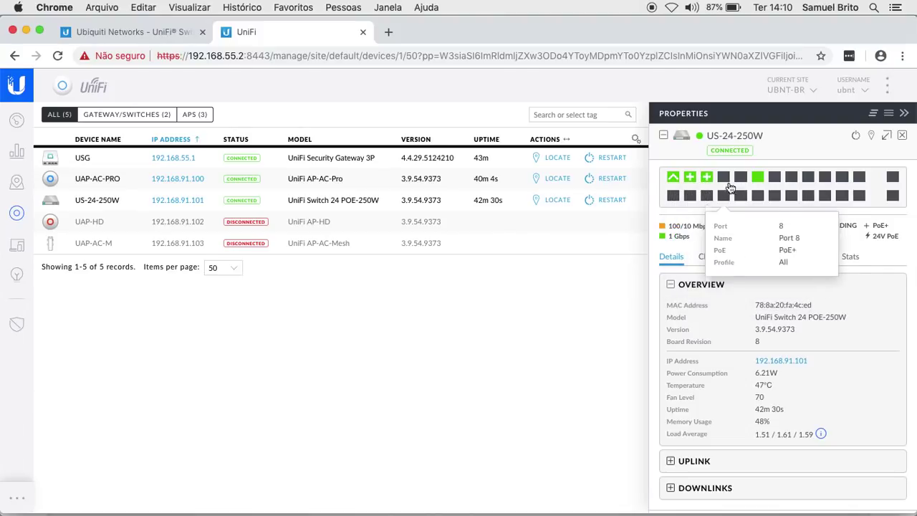
{"action": "mouse_move", "coordinate": [758, 181]}
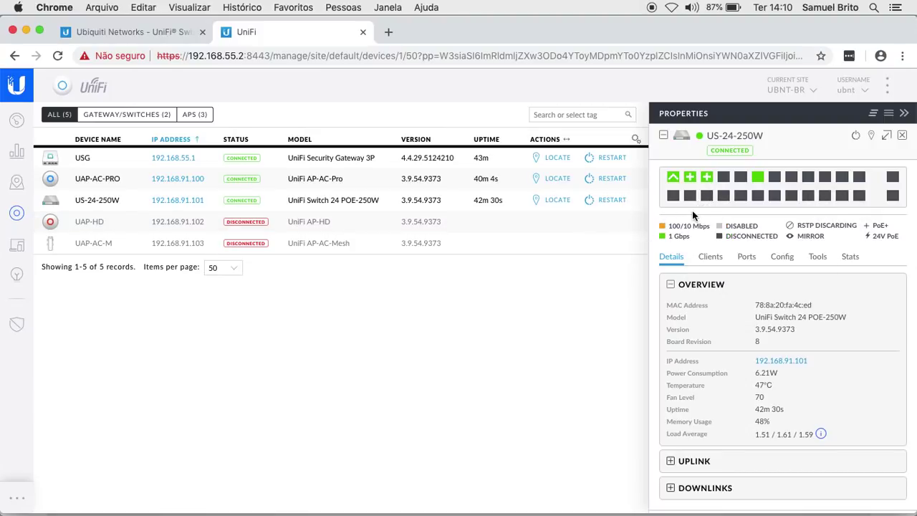
Step: Show the US-24-250W port list and select Ports 5 and 11
{"action": "left_click", "coordinate": [752, 263]}
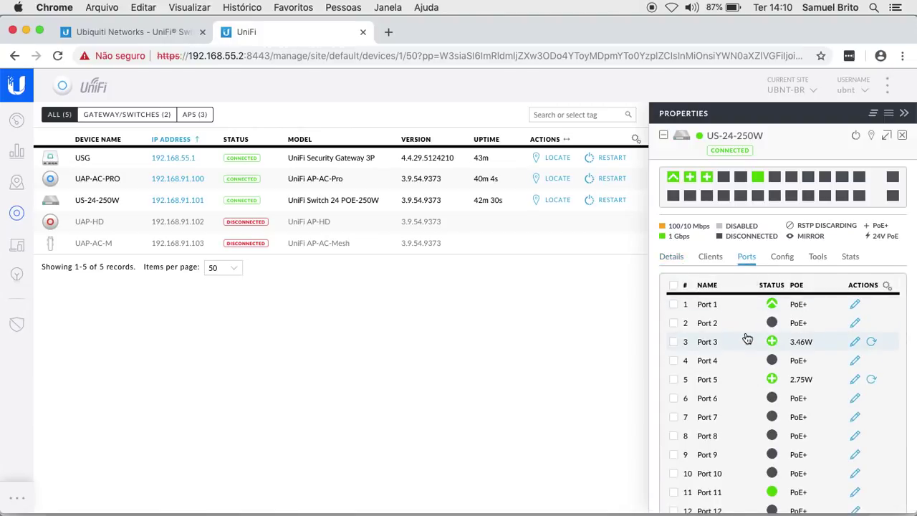
{"action": "scroll", "coordinate": [747, 338], "scroll_direction": "down", "scroll_amount": 5}
{"action": "scroll", "coordinate": [747, 338], "scroll_direction": "up", "scroll_amount": 5}
{"action": "left_click", "coordinate": [679, 377]}
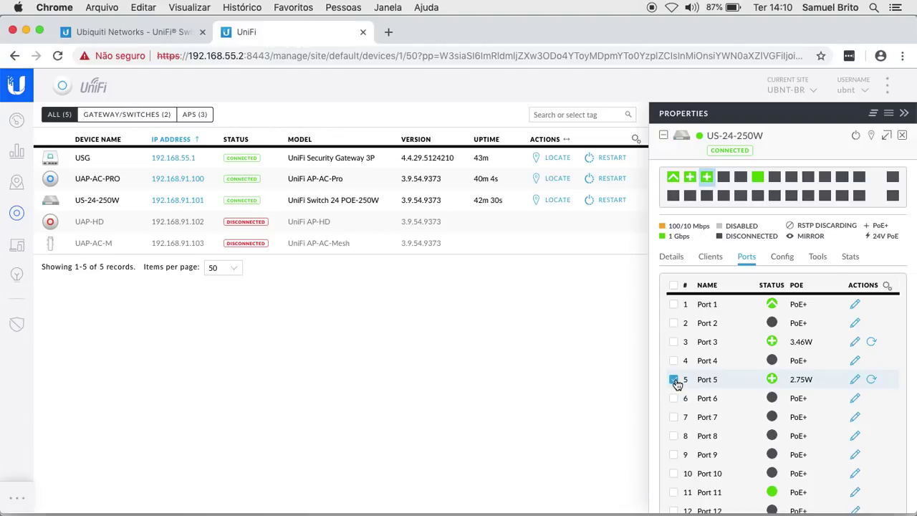
{"action": "left_click", "coordinate": [707, 179]}
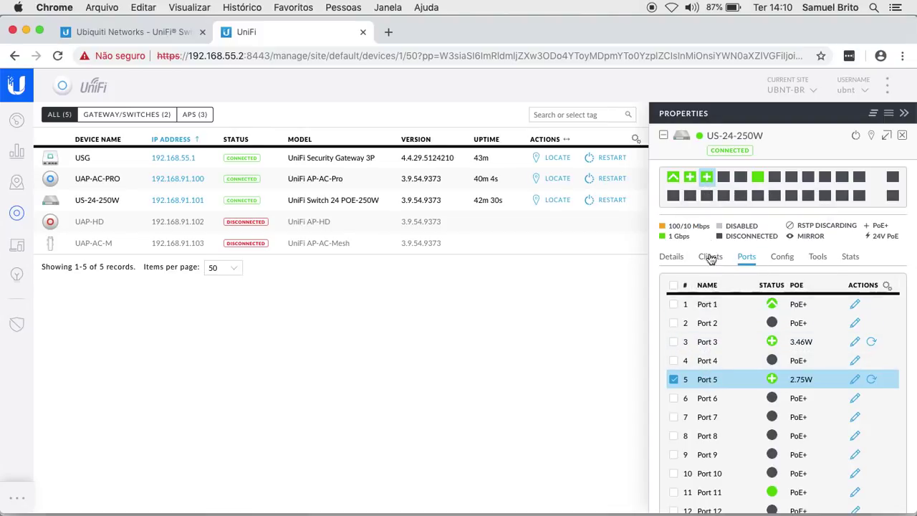
{"action": "left_click", "coordinate": [757, 177]}
{"action": "mouse_move", "coordinate": [711, 177]}
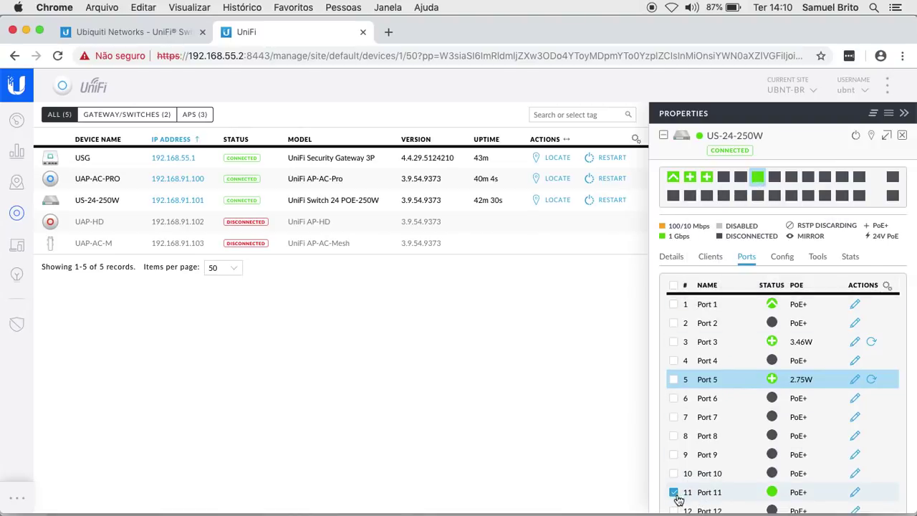
Step: Review Port 11's switch port profile options, leave it on All, and go to Settings
{"action": "left_click", "coordinate": [854, 492]}
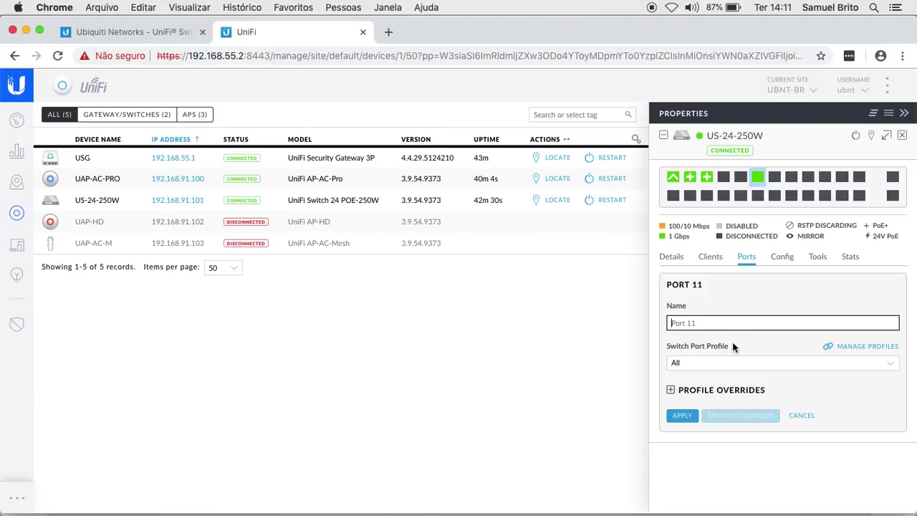
{"action": "left_click", "coordinate": [763, 362]}
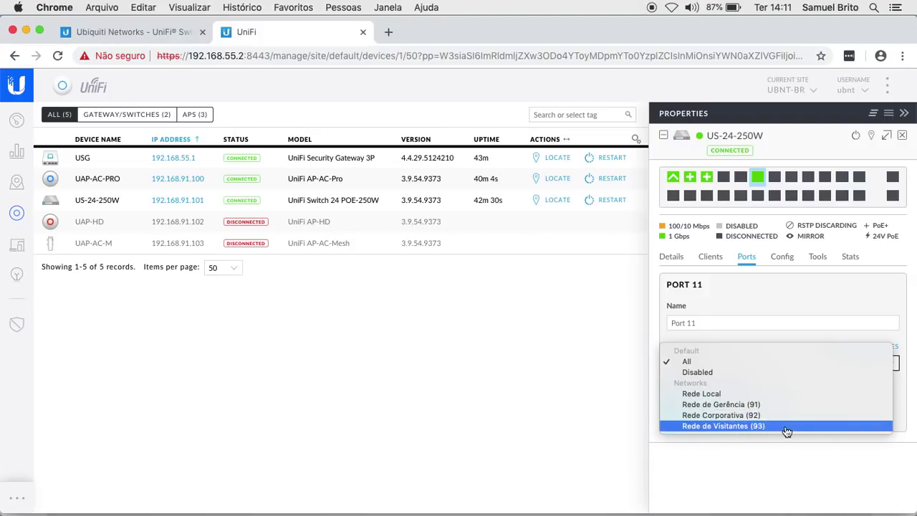
{"action": "left_click", "coordinate": [760, 466]}
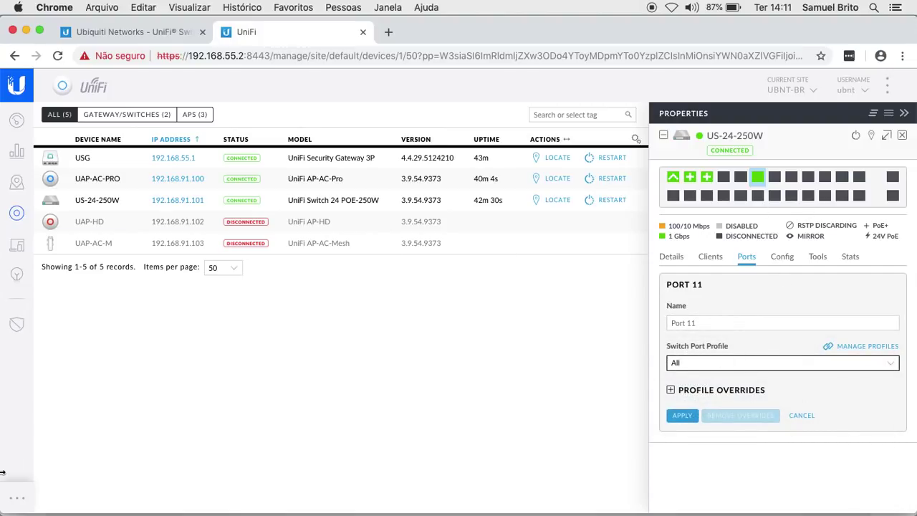
{"action": "left_click", "coordinate": [19, 502]}
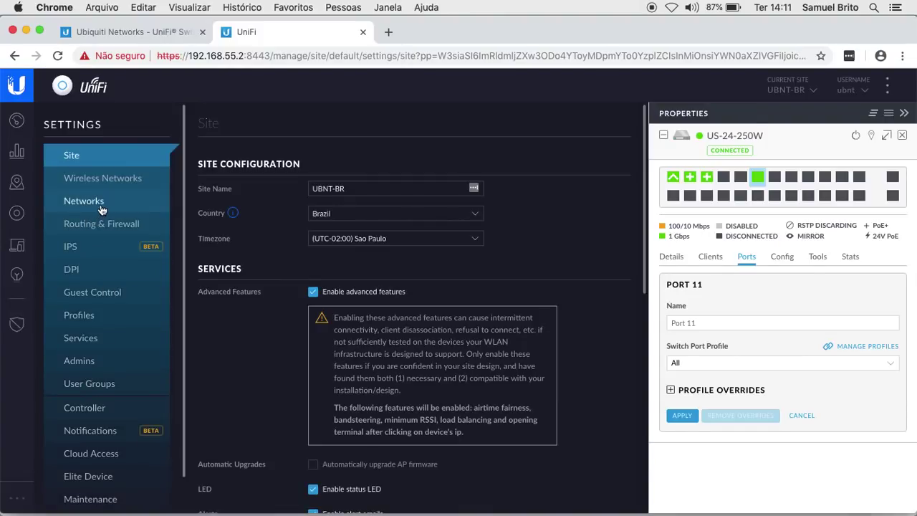
Step: Show the Networks settings list and close the switch properties panel
{"action": "left_click", "coordinate": [101, 208]}
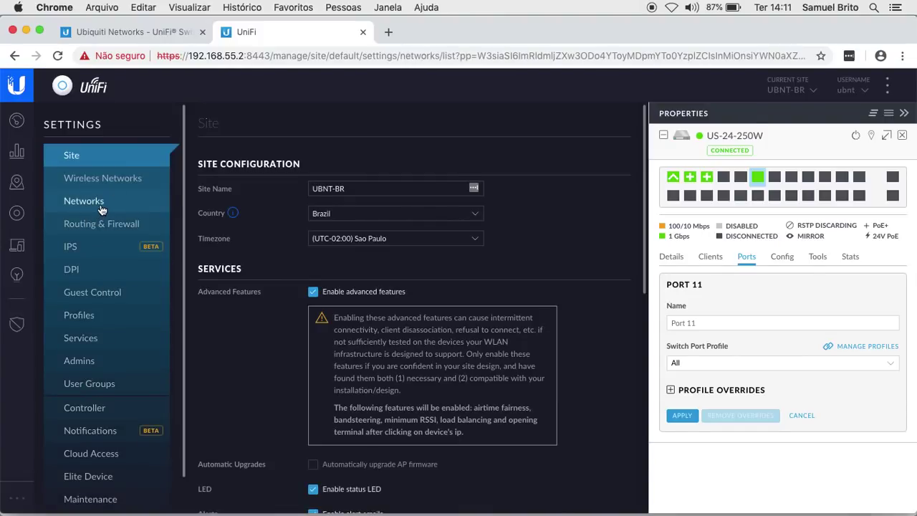
{"action": "left_click", "coordinate": [906, 114]}
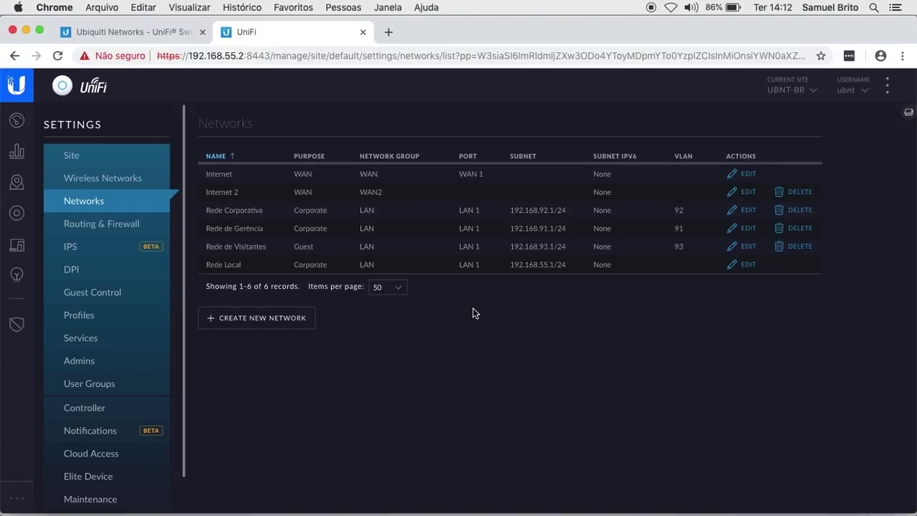
Step: Create and save a VLAN Only network named 'VLAN 50 Teste' with VLAN ID 50
{"action": "left_click", "coordinate": [281, 319]}
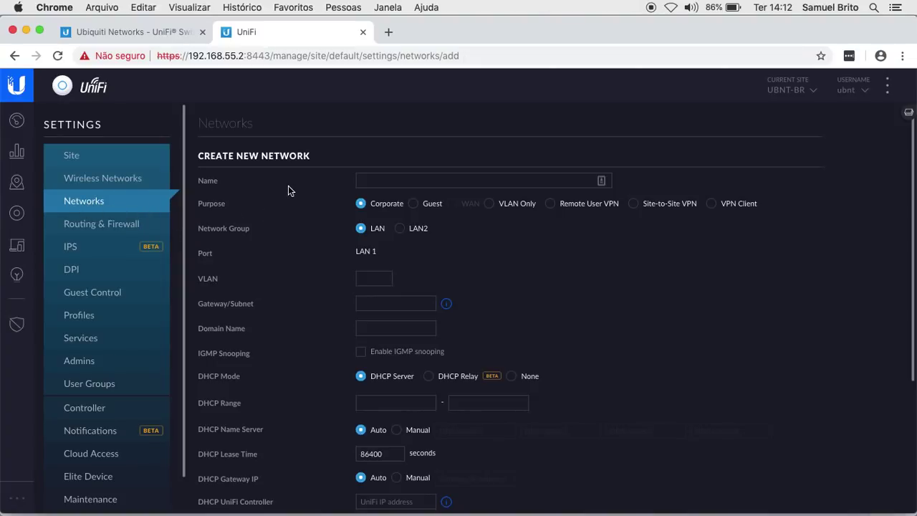
{"action": "left_click", "coordinate": [391, 179]}
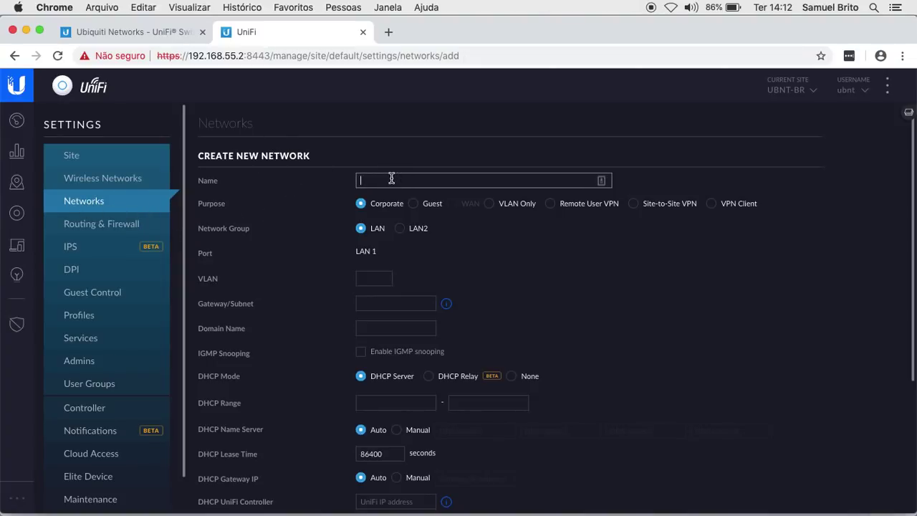
{"action": "left_click", "coordinate": [488, 204]}
{"action": "left_click", "coordinate": [431, 181]}
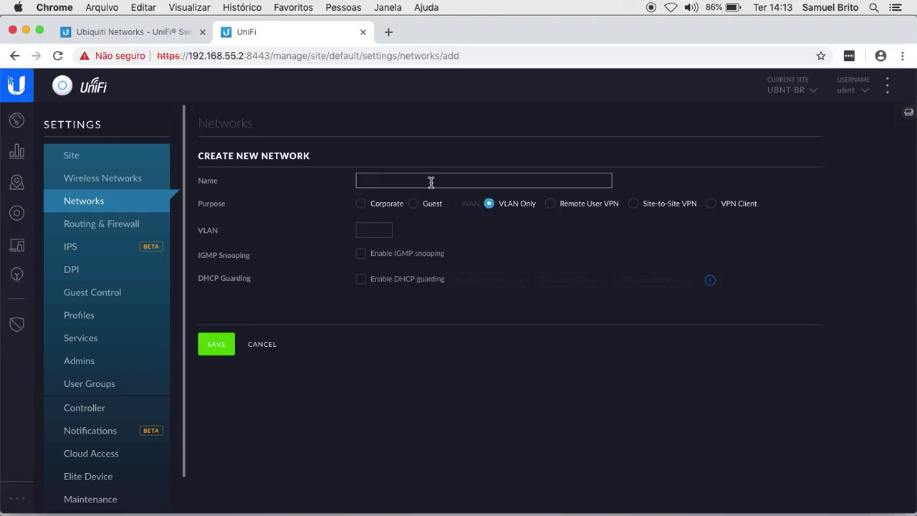
{"action": "type", "text": "VLAN 50 Teste"}
{"action": "left_click", "coordinate": [369, 228]}
{"action": "type", "text": "50"}
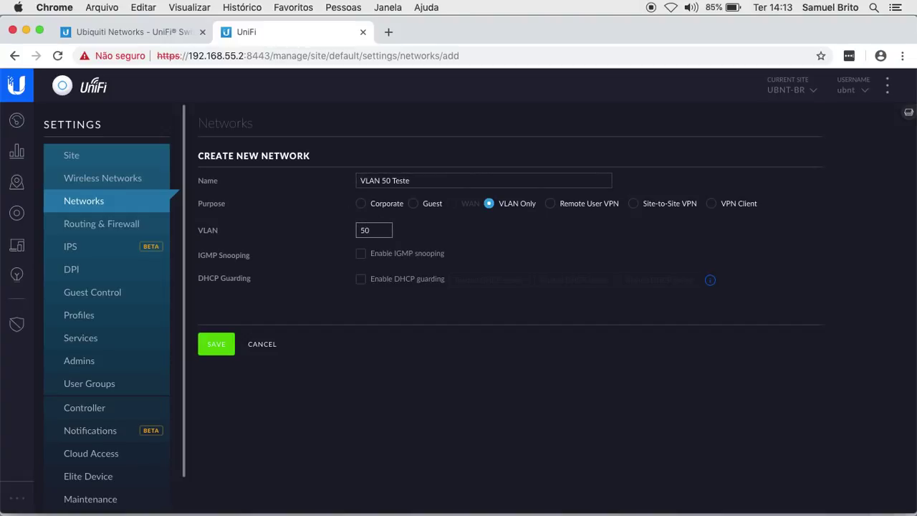
{"action": "left_click", "coordinate": [221, 347]}
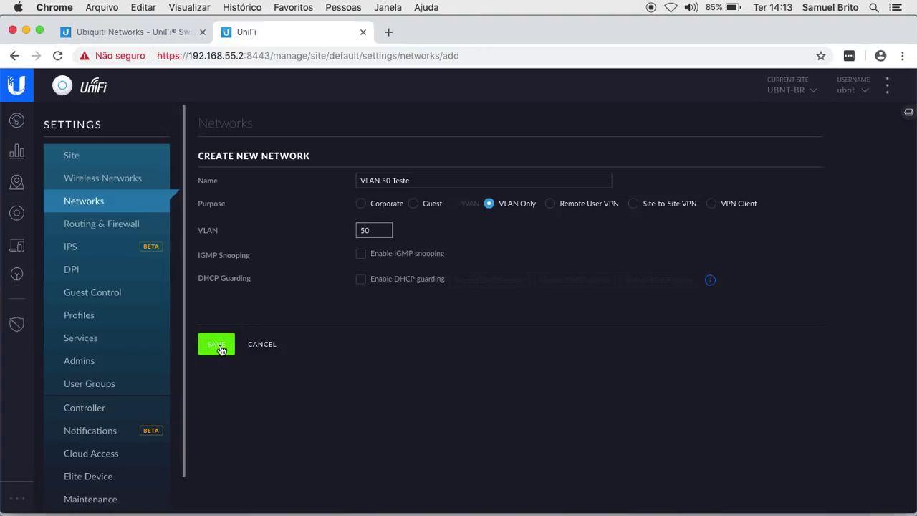
{"action": "left_click", "coordinate": [220, 347]}
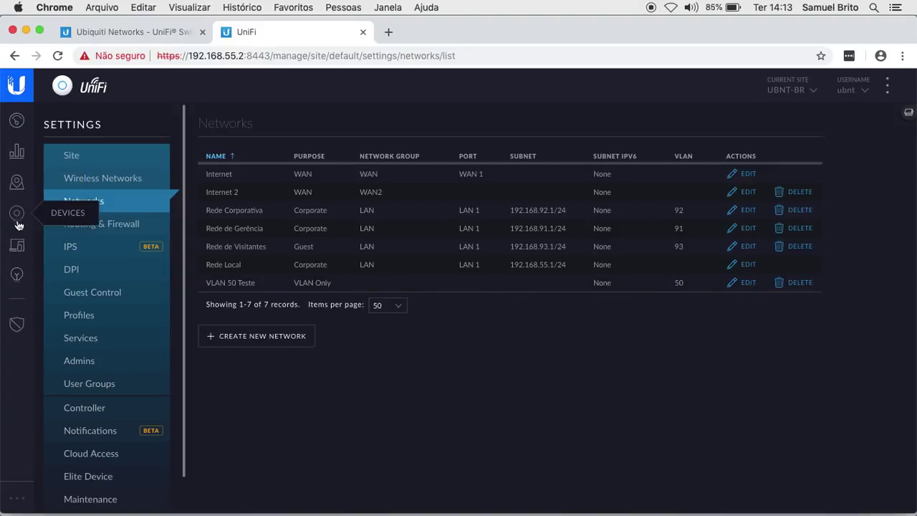
{"action": "left_click", "coordinate": [906, 113]}
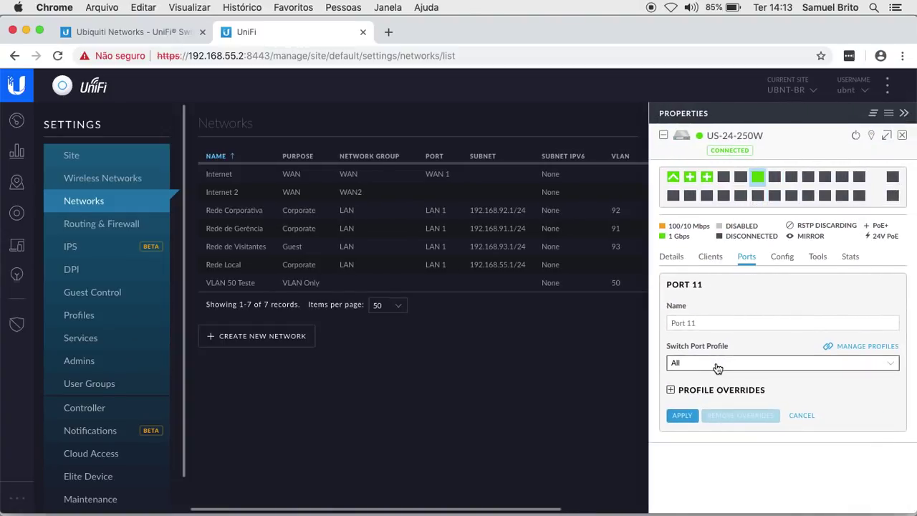
{"action": "left_click", "coordinate": [717, 363]}
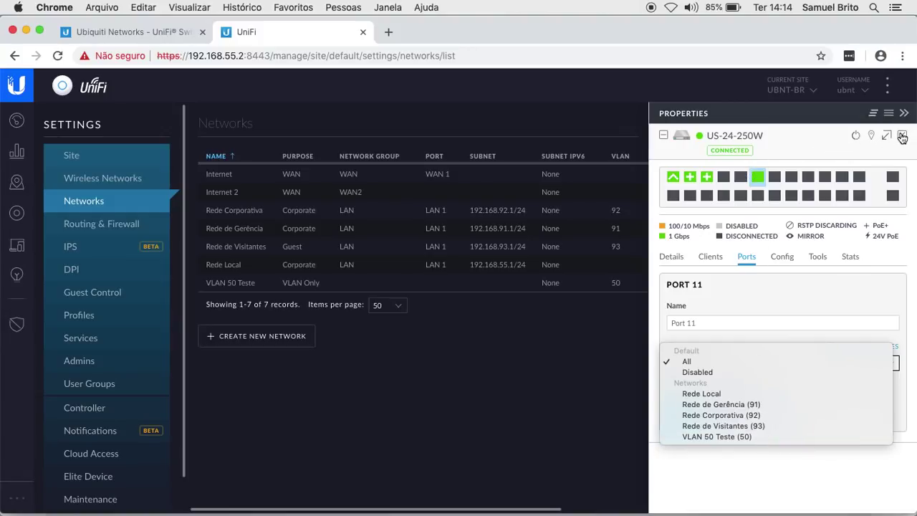
{"action": "left_click", "coordinate": [902, 137]}
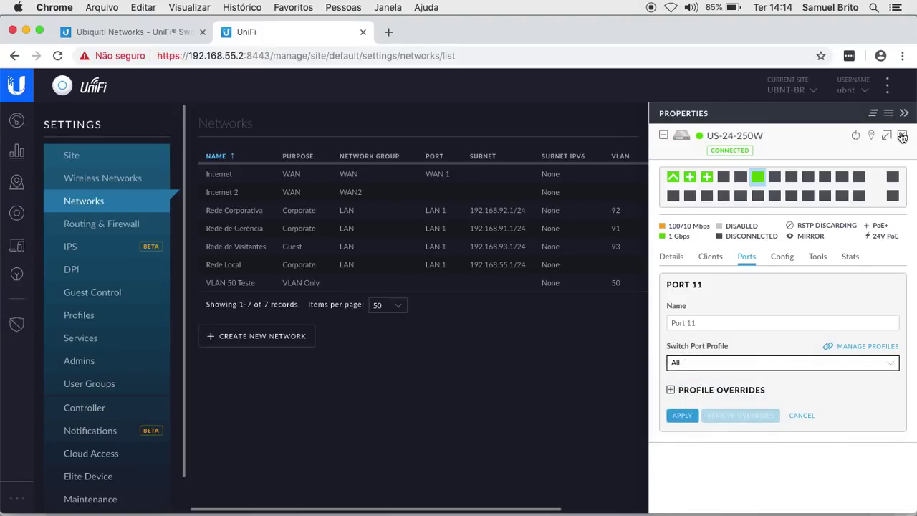
{"action": "left_click", "coordinate": [903, 136]}
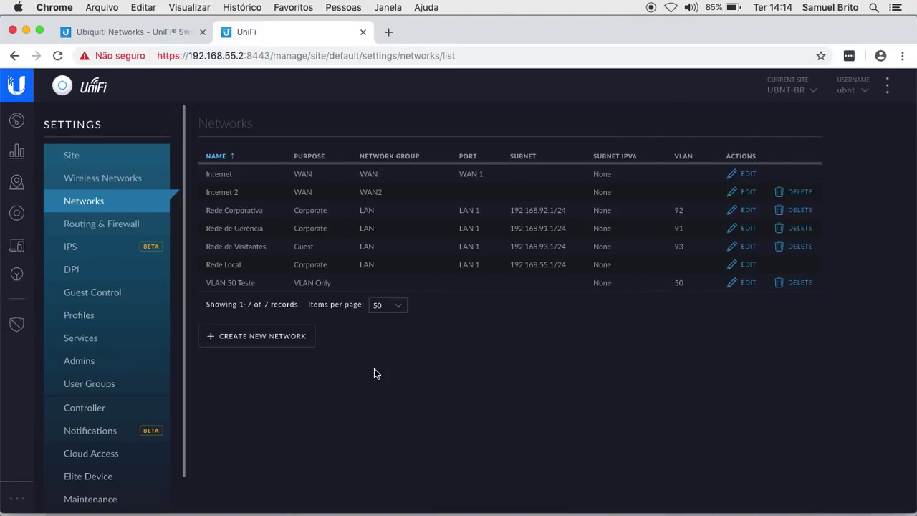
Step: Go to Profiles > Switch Ports and view the All profile, which tags VLAN 50 Teste
{"action": "left_click", "coordinate": [80, 320]}
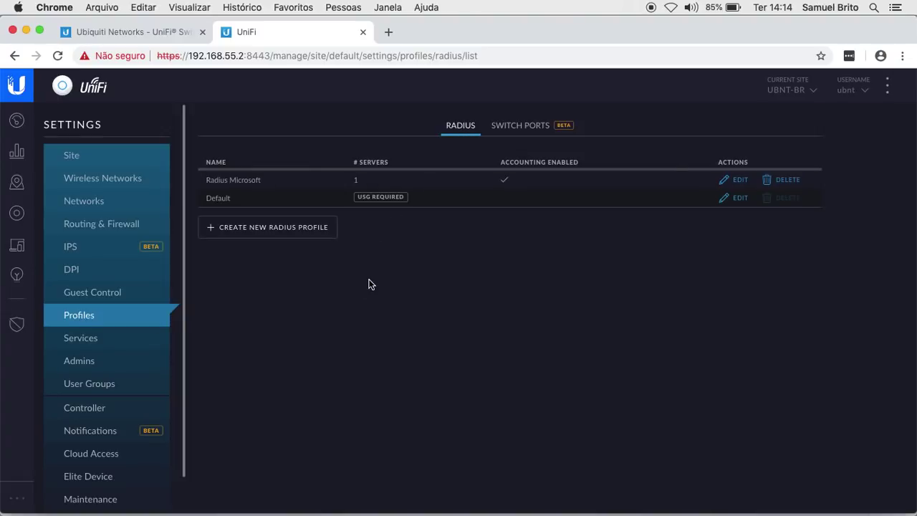
{"action": "left_click", "coordinate": [528, 127]}
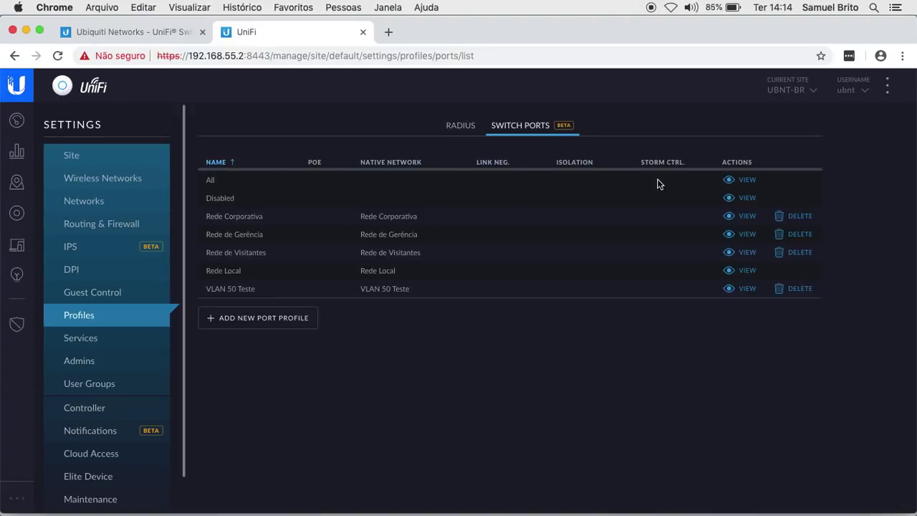
{"action": "left_click", "coordinate": [745, 181]}
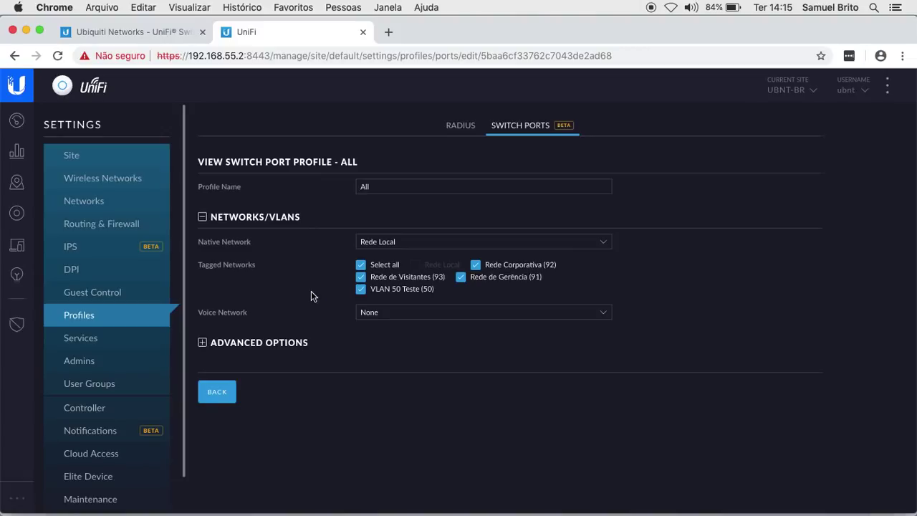
Step: View the Rede de Visitantes port profile, then return to the switch port profiles list
{"action": "left_click", "coordinate": [221, 392]}
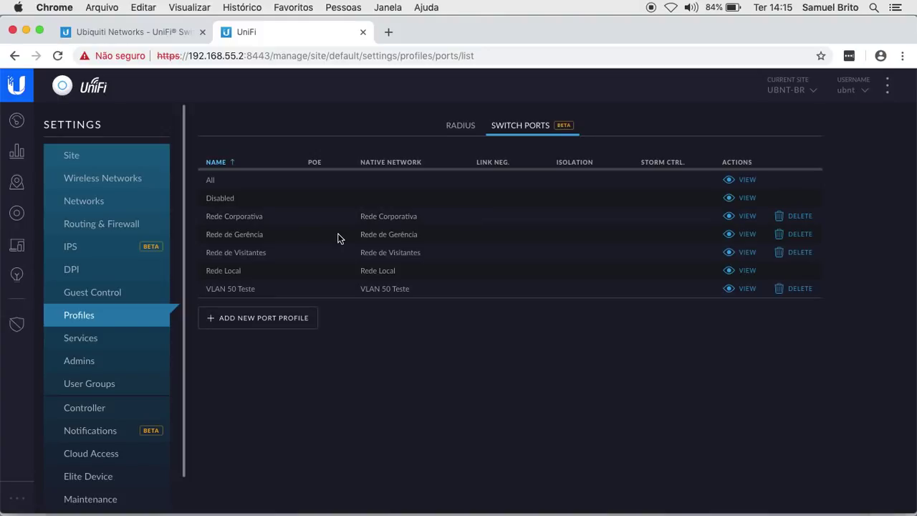
{"action": "left_click", "coordinate": [746, 252]}
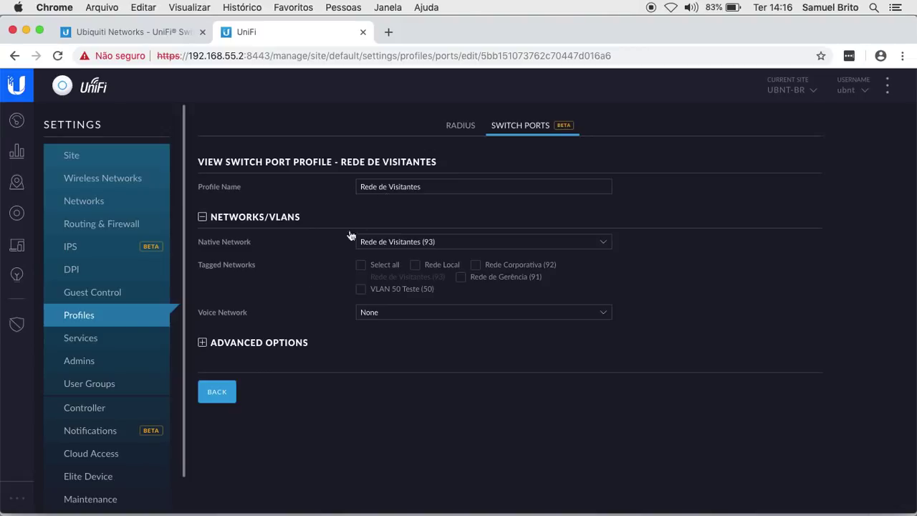
{"action": "left_click", "coordinate": [228, 391]}
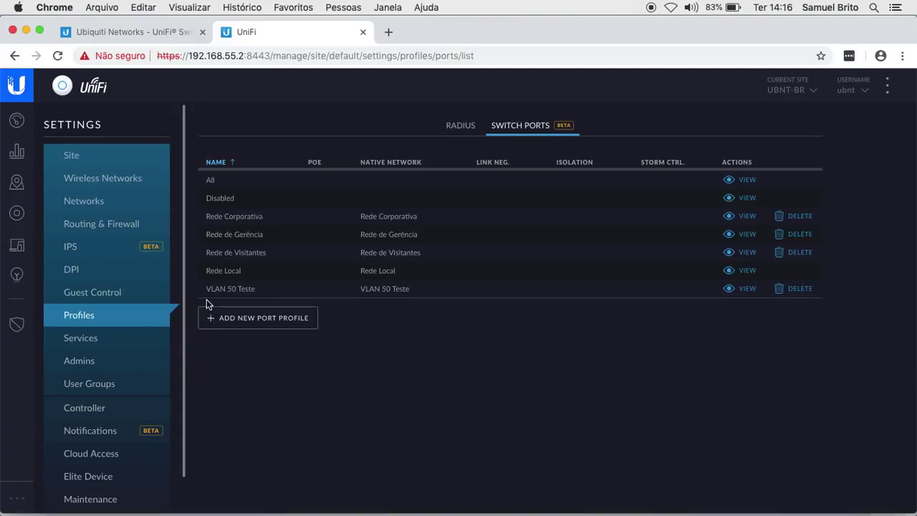
Step: Go to Devices, check the VLAN port mapping diagram, then reopen the US-24-250W properties
{"action": "left_click", "coordinate": [17, 215]}
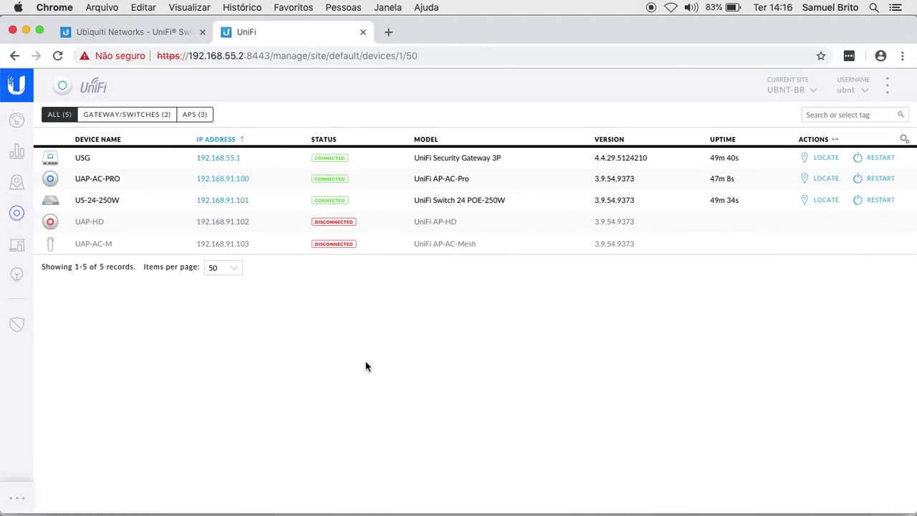
{"action": "left_click", "coordinate": [597, 499]}
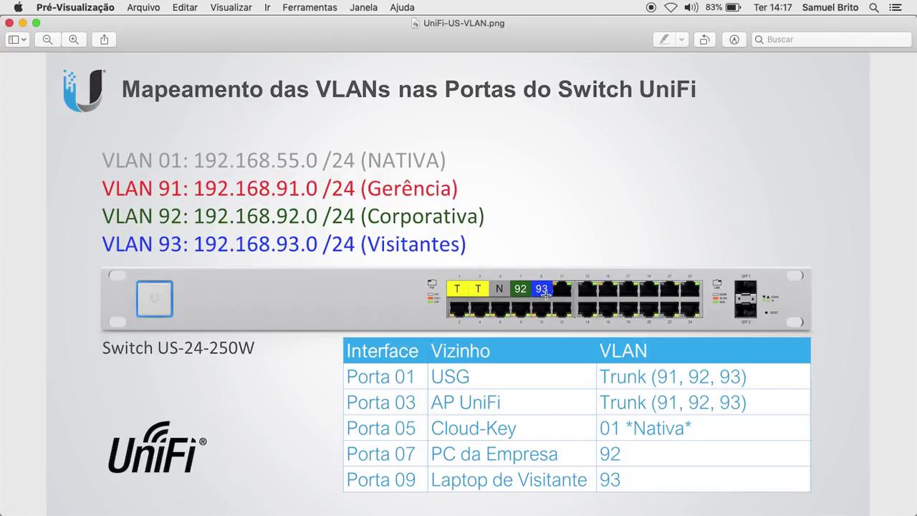
{"action": "mouse_move", "coordinate": [274, 512]}
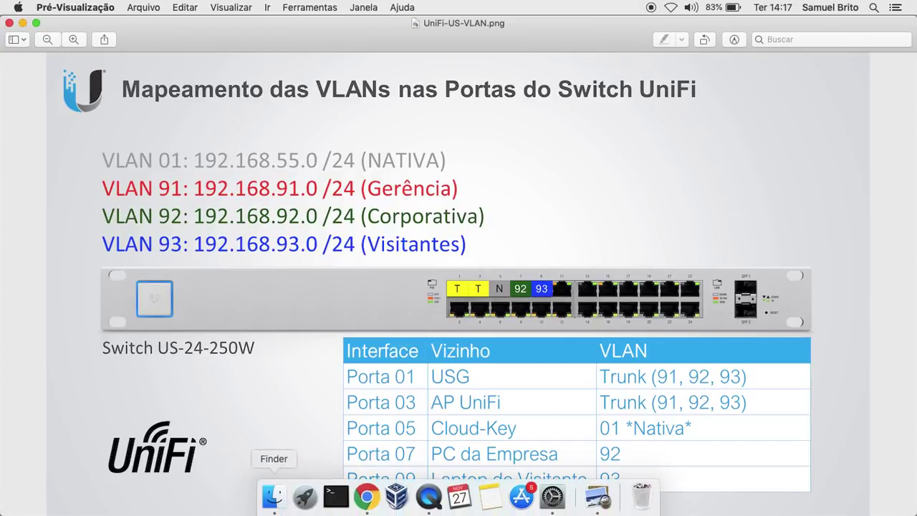
{"action": "left_click", "coordinate": [369, 501]}
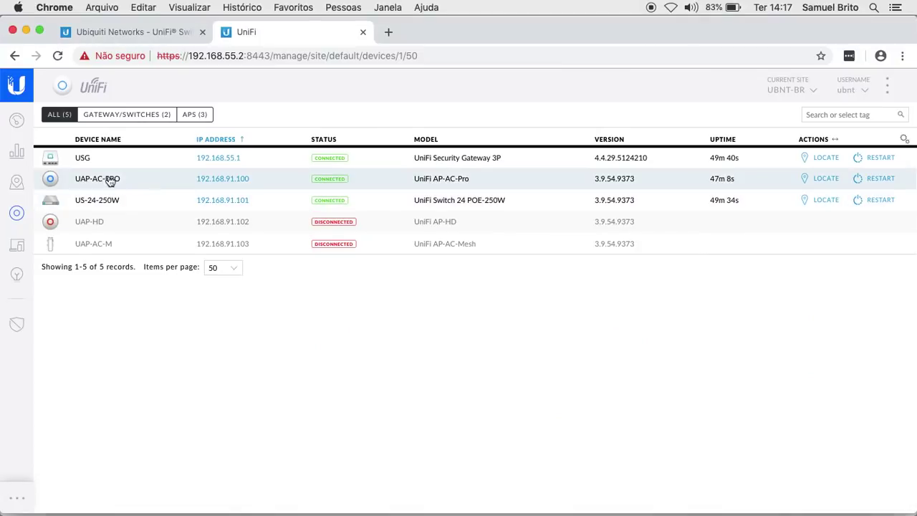
{"action": "left_click", "coordinate": [113, 201]}
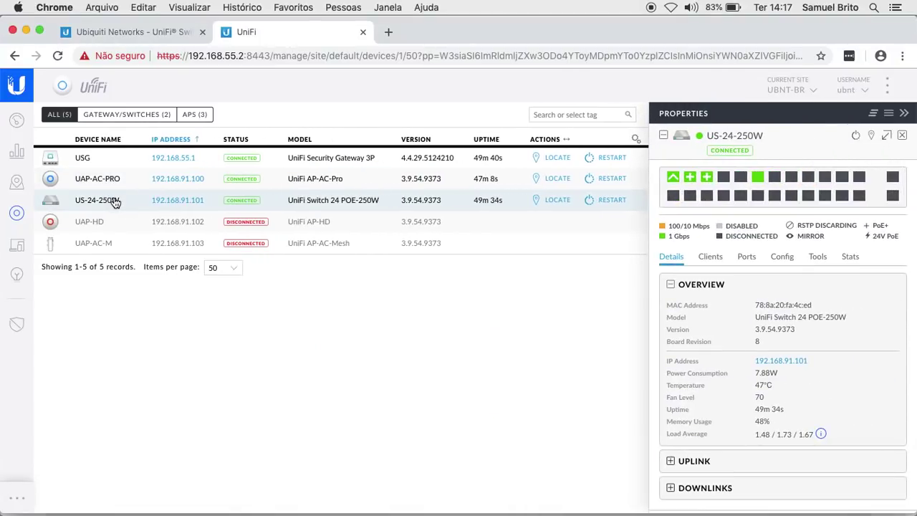
{"action": "mouse_move", "coordinate": [761, 180]}
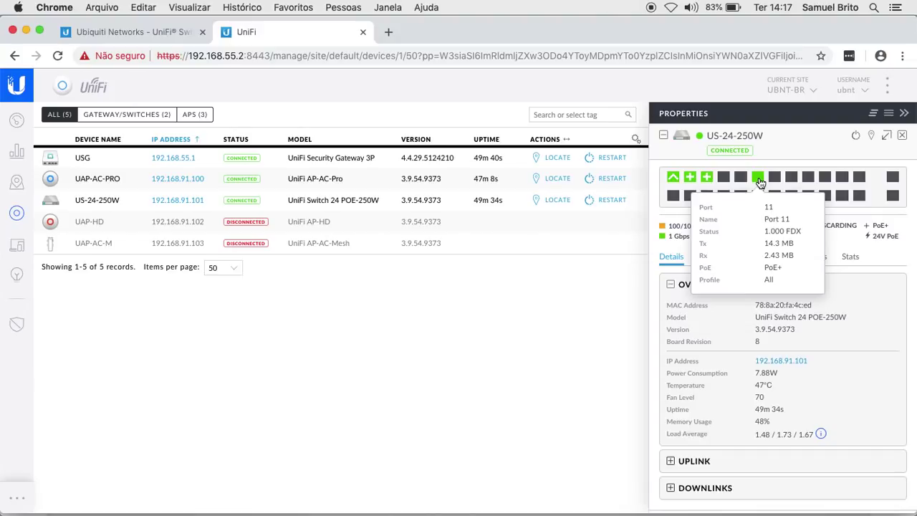
Step: Assign the Rede Corporativa (92) profile to Port 7 of the US-24-250W and apply
{"action": "mouse_move", "coordinate": [726, 183]}
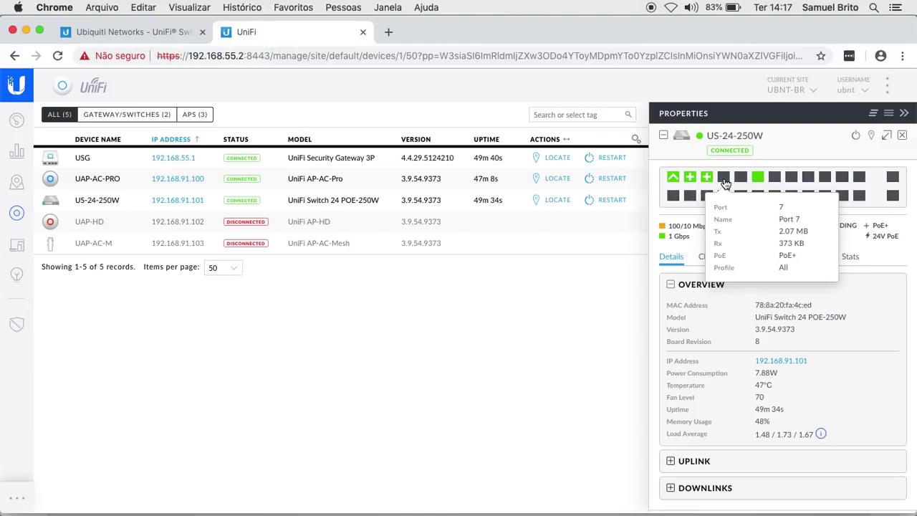
{"action": "left_click", "coordinate": [725, 183]}
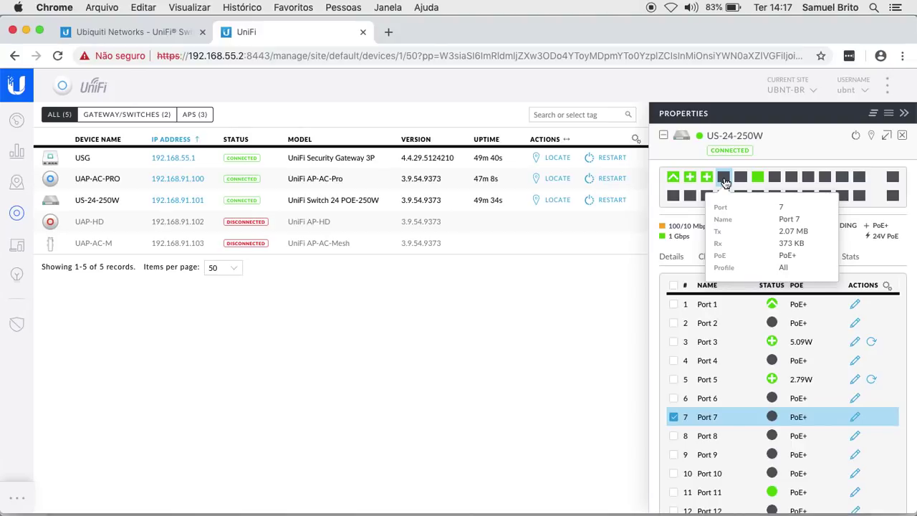
{"action": "left_click", "coordinate": [854, 416]}
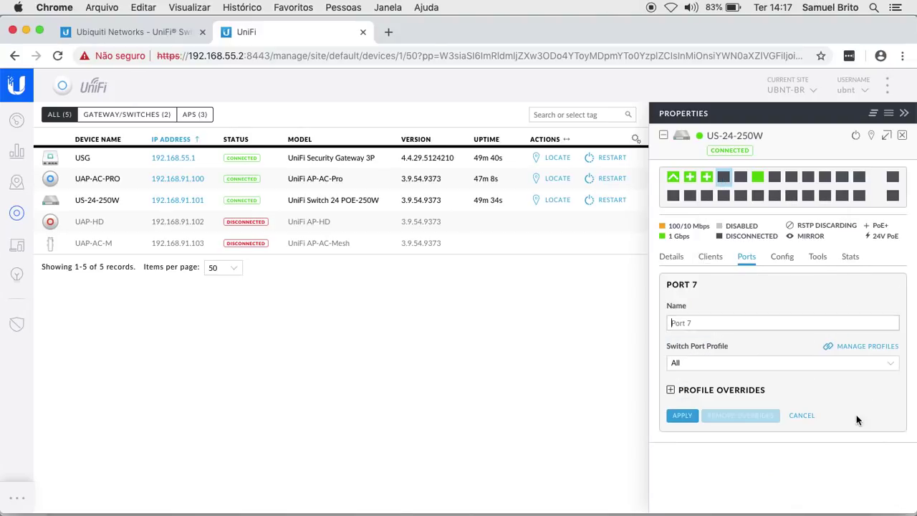
{"action": "left_click", "coordinate": [695, 366]}
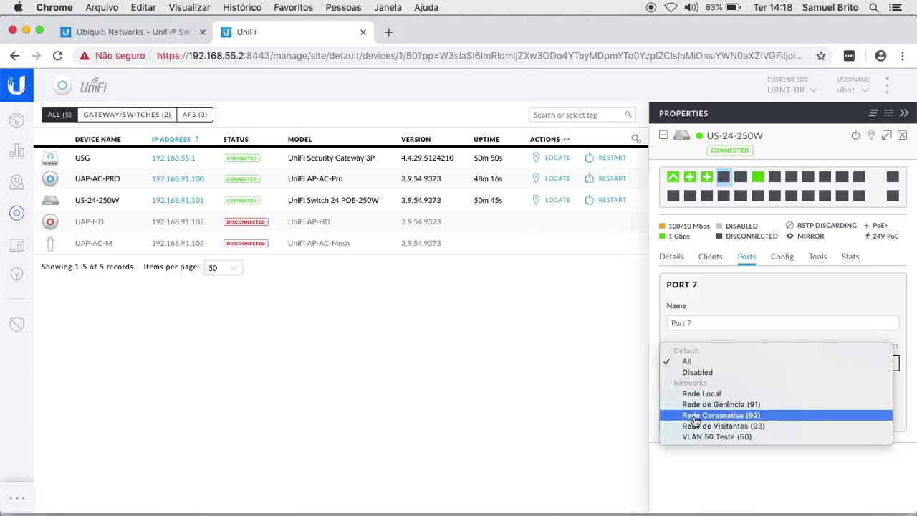
{"action": "left_click", "coordinate": [743, 420]}
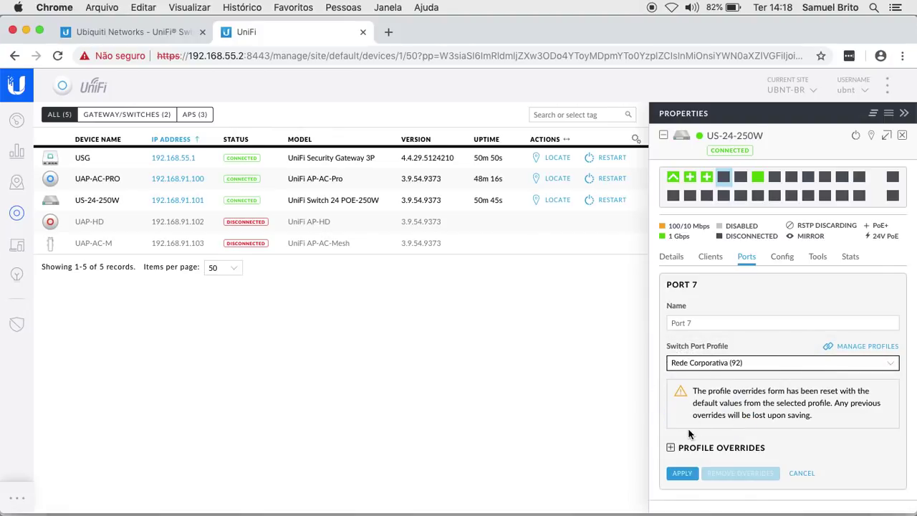
{"action": "left_click", "coordinate": [682, 473]}
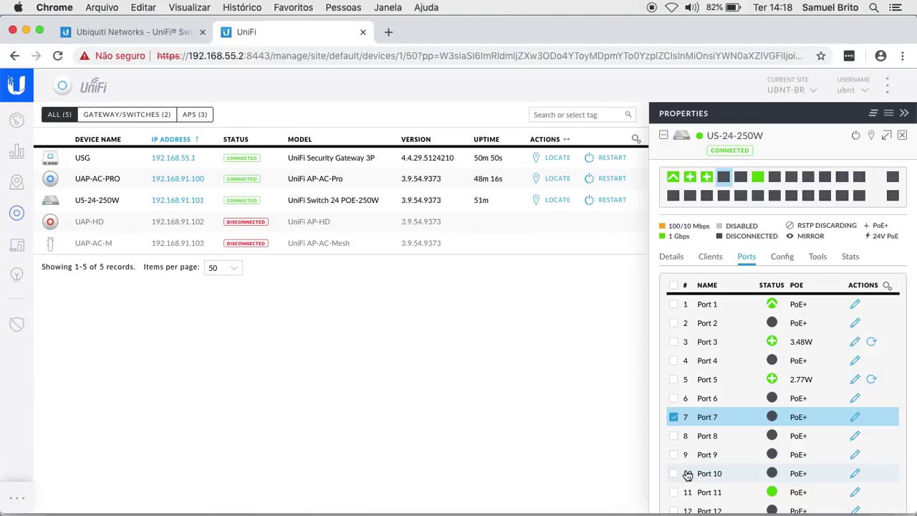
Step: Move the selection from Port 7 to Port 9, assign it Rede de Visitantes (93), and apply
{"action": "left_click", "coordinate": [673, 417]}
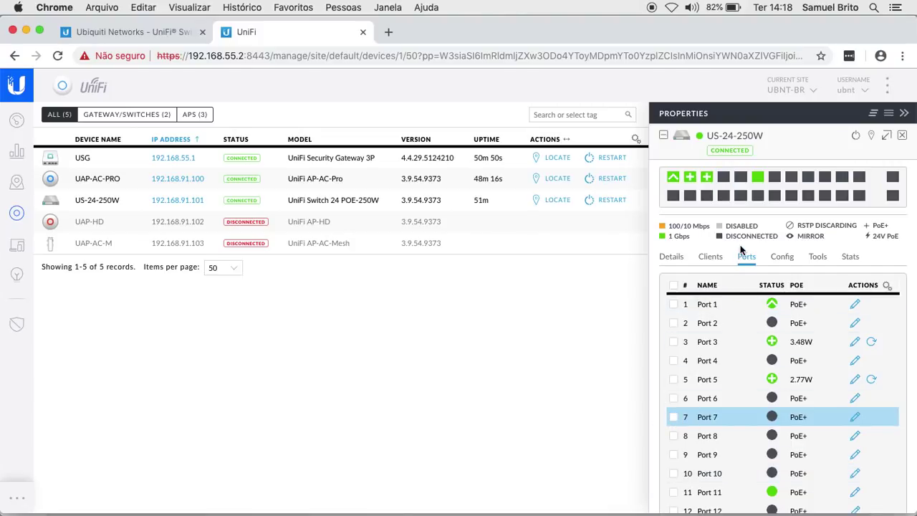
{"action": "left_click", "coordinate": [742, 184]}
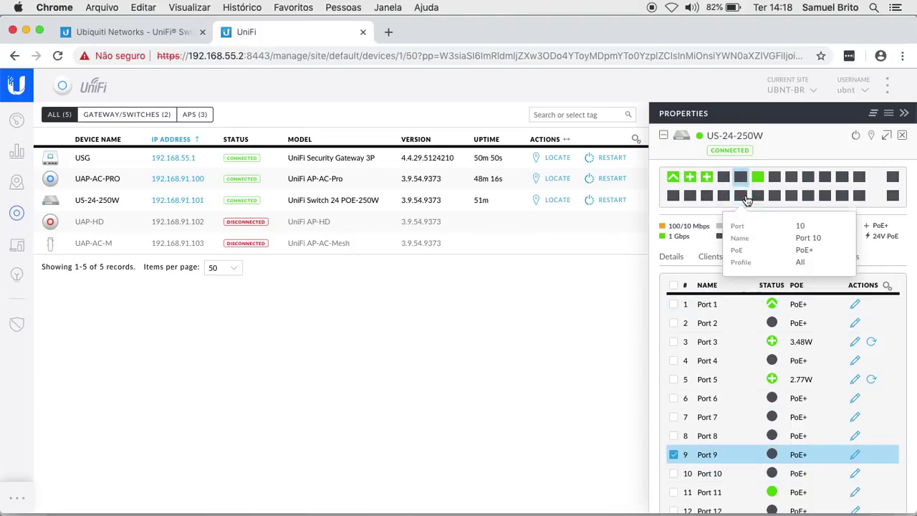
{"action": "left_click", "coordinate": [856, 455]}
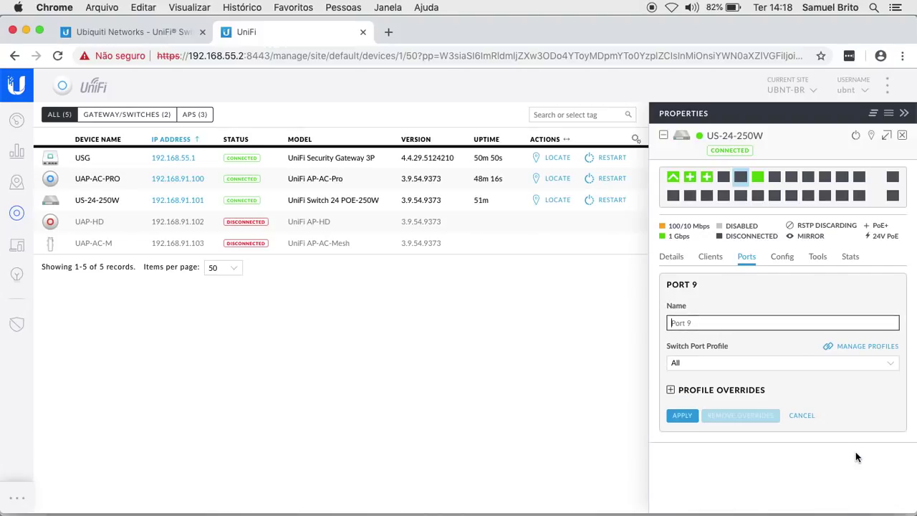
{"action": "left_click", "coordinate": [714, 370]}
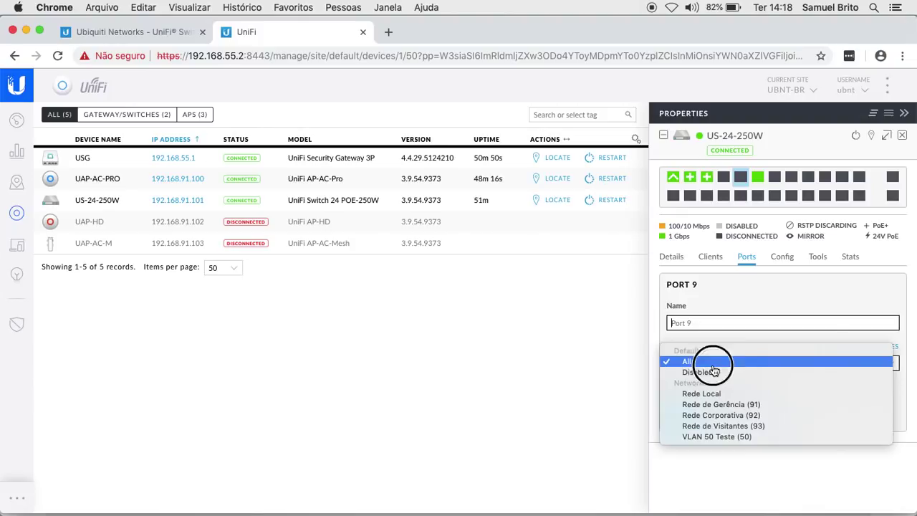
{"action": "left_click", "coordinate": [731, 428]}
{"action": "left_click", "coordinate": [684, 474]}
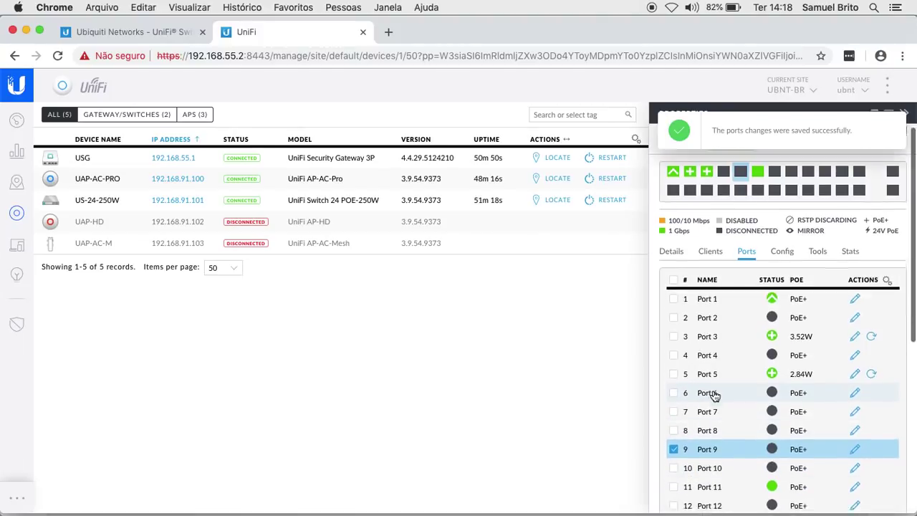
{"action": "scroll", "coordinate": [713, 396], "scroll_direction": "down", "scroll_amount": 5}
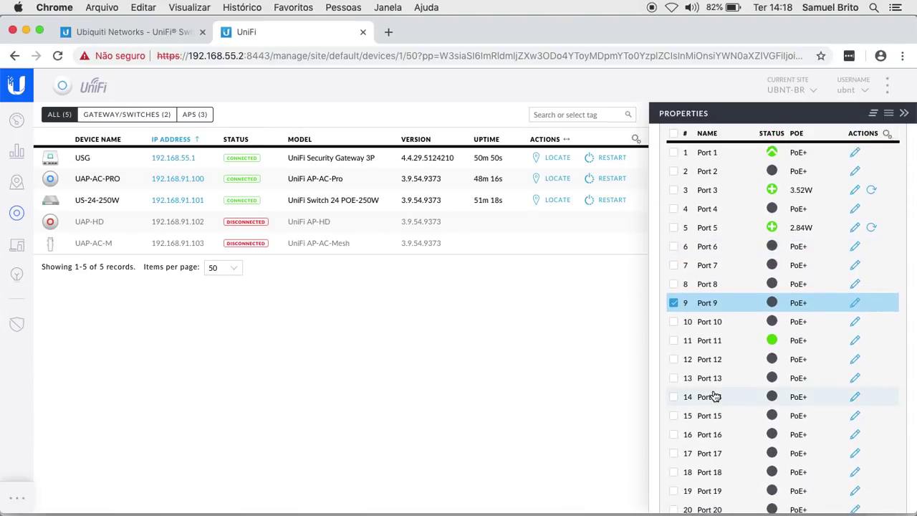
{"action": "scroll", "coordinate": [713, 396], "scroll_direction": "down", "scroll_amount": 5}
{"action": "scroll", "coordinate": [713, 396], "scroll_direction": "up", "scroll_amount": 10}
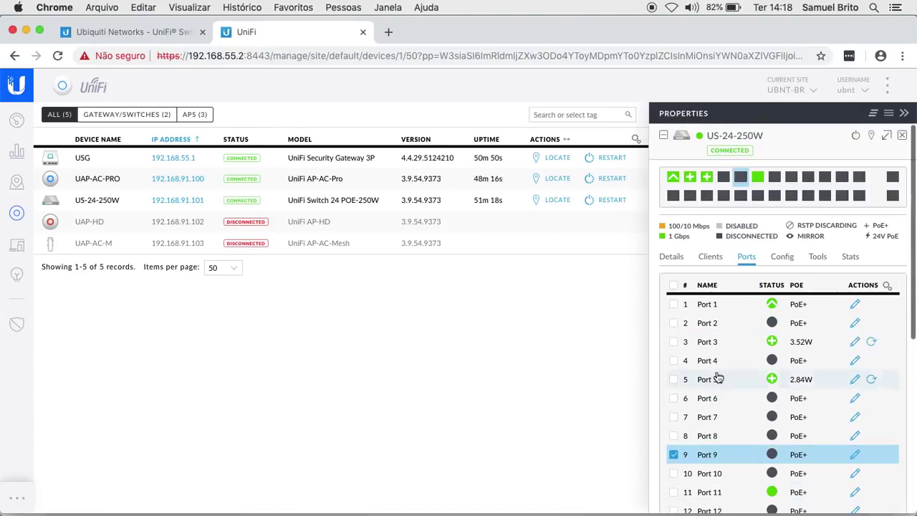
{"action": "left_click", "coordinate": [724, 181]}
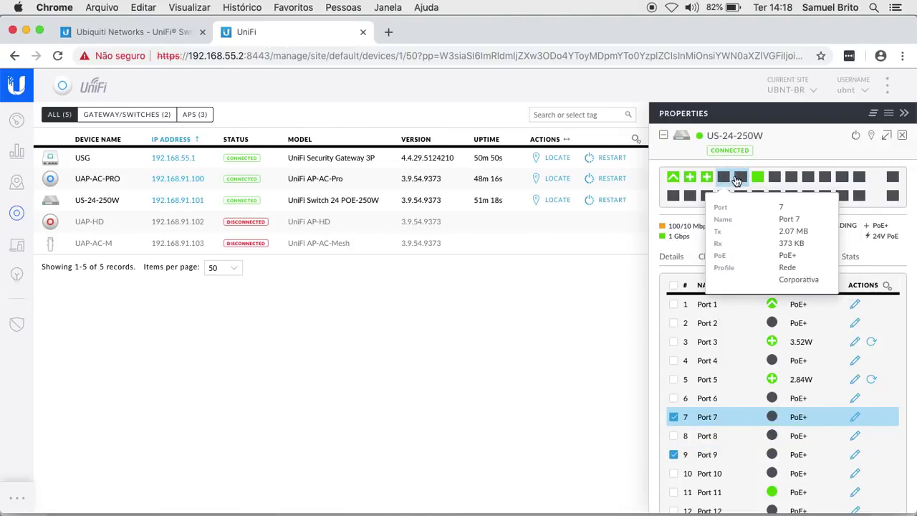
{"action": "mouse_move", "coordinate": [741, 179]}
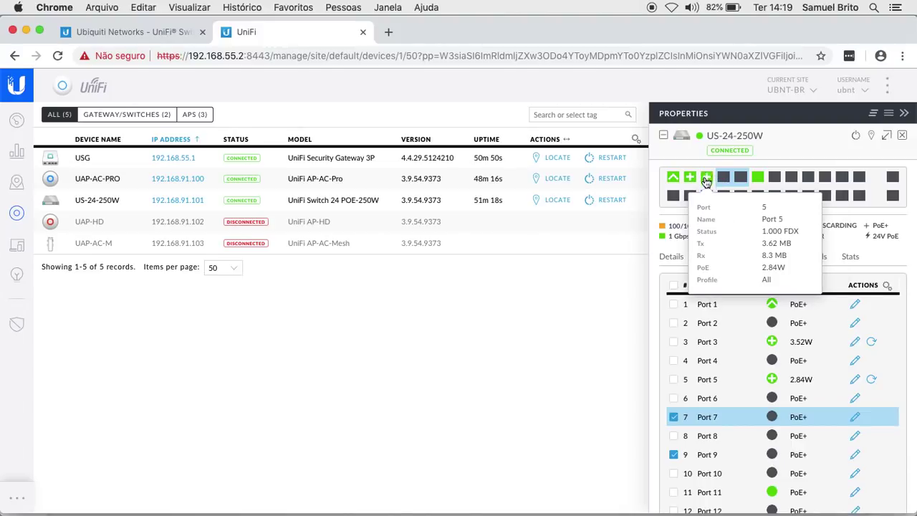
{"action": "left_click", "coordinate": [674, 421]}
{"action": "left_click", "coordinate": [674, 454]}
{"action": "left_click", "coordinate": [674, 380]}
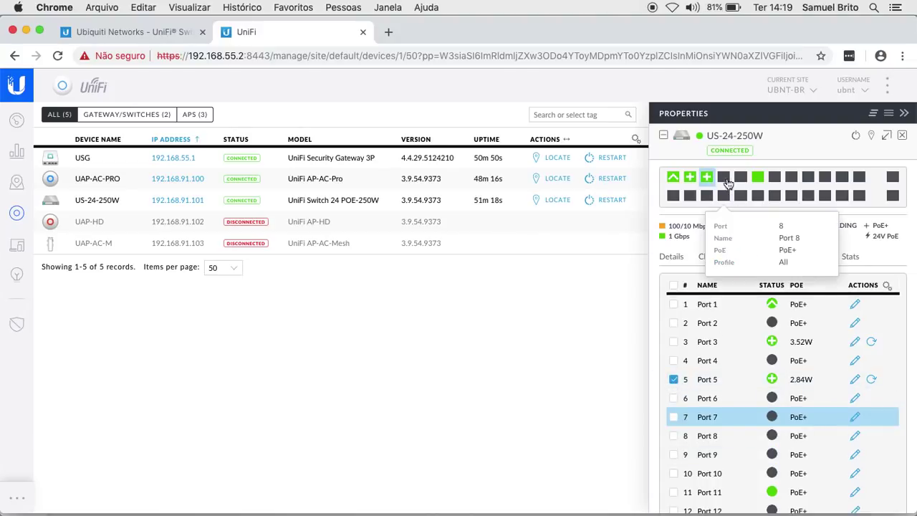
{"action": "mouse_move", "coordinate": [707, 180]}
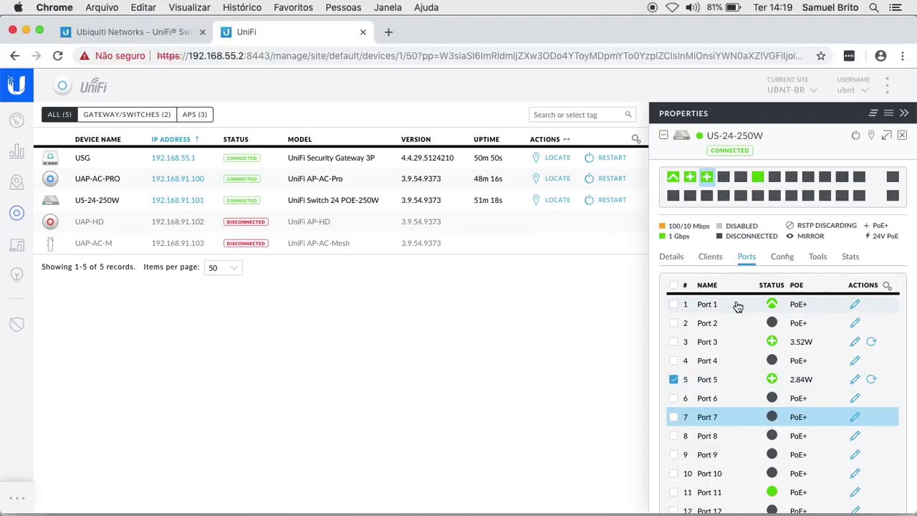
Step: Open Port 5's edit form and review its switch port profiles, leaving it on All
{"action": "left_click", "coordinate": [854, 380]}
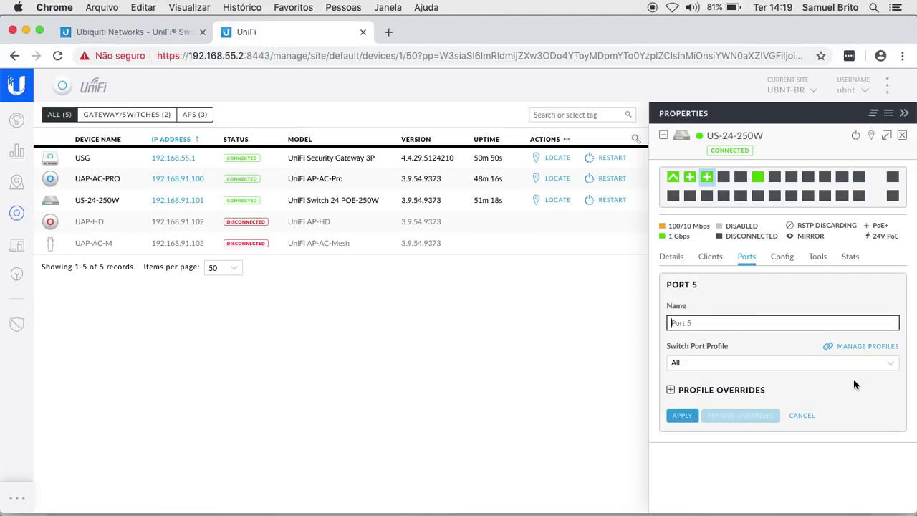
{"action": "left_click", "coordinate": [776, 365]}
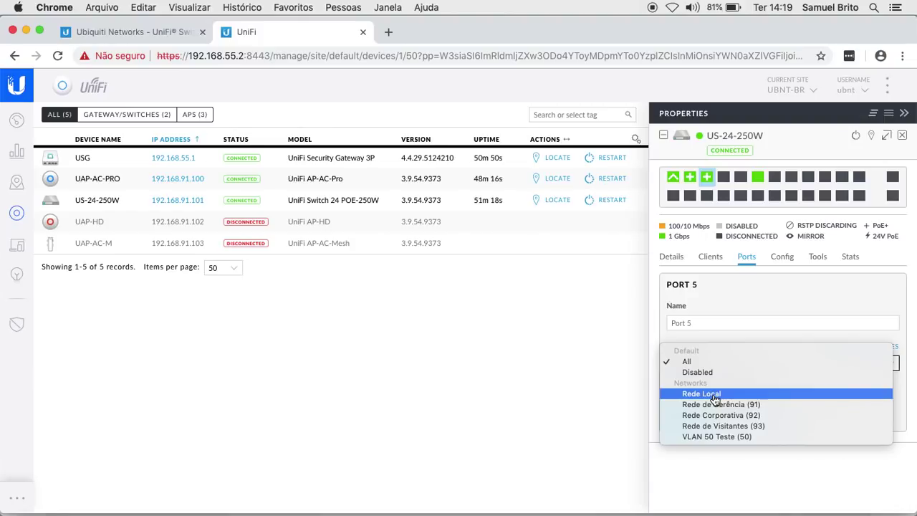
{"action": "left_click", "coordinate": [712, 474]}
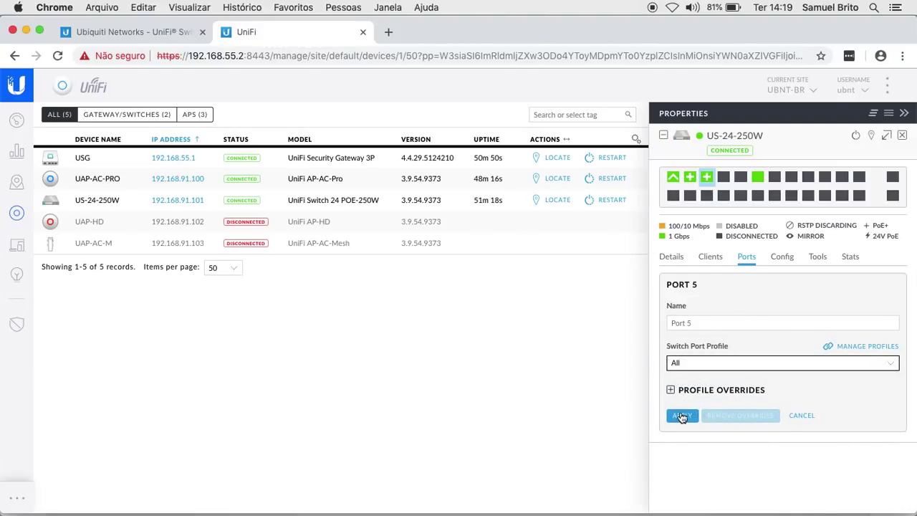
{"action": "mouse_move", "coordinate": [721, 181]}
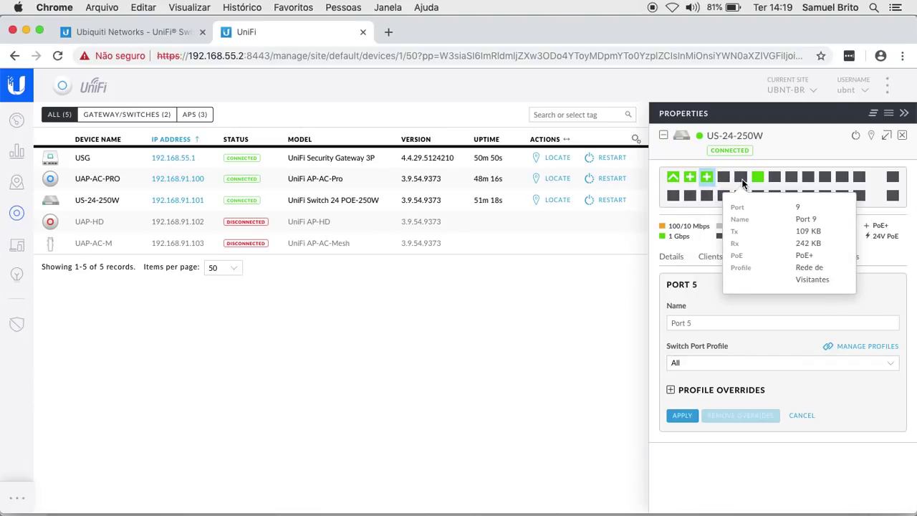
{"action": "mouse_move", "coordinate": [458, 505]}
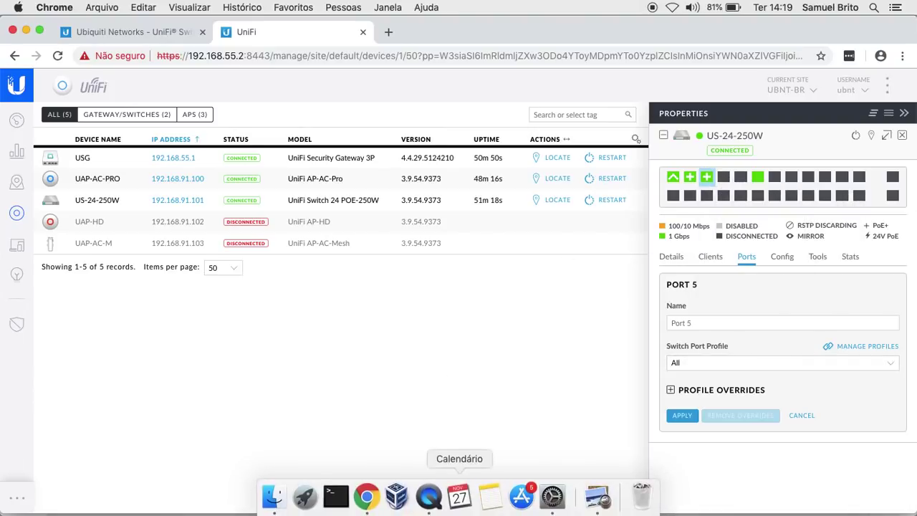
{"action": "left_click", "coordinate": [553, 498]}
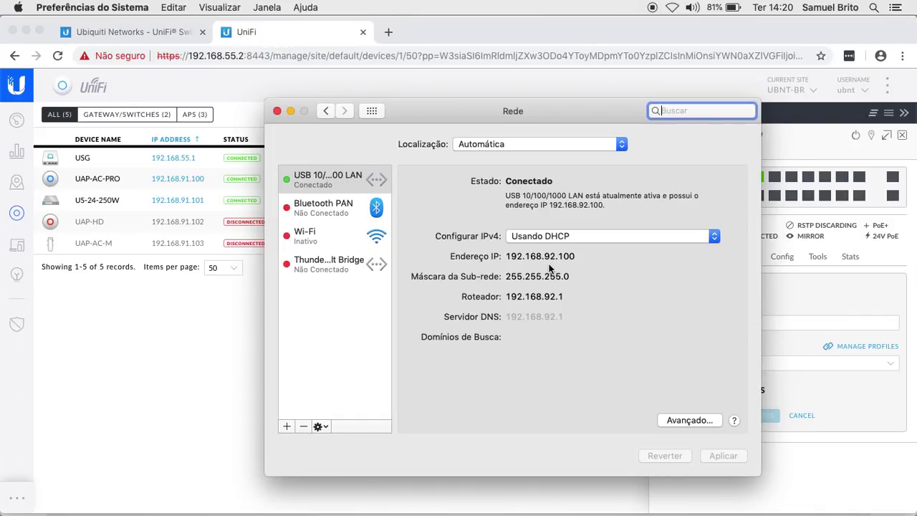
{"action": "left_click", "coordinate": [388, 32]}
{"action": "type", "text": "www.g"}
{"action": "key", "text": "Return"}
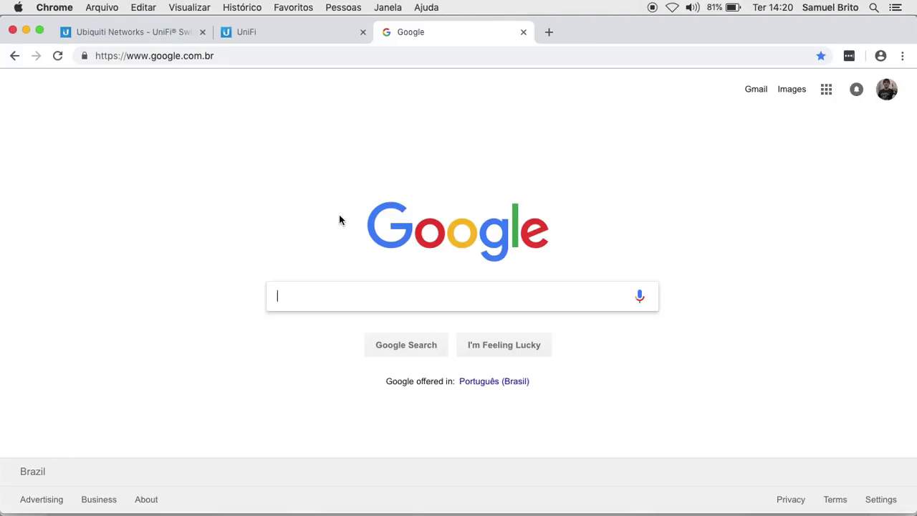
Step: Open System Preferences' Network pane to confirm the USB LAN got 192.168.55.101 via DHCP
{"action": "mouse_move", "coordinate": [458, 509]}
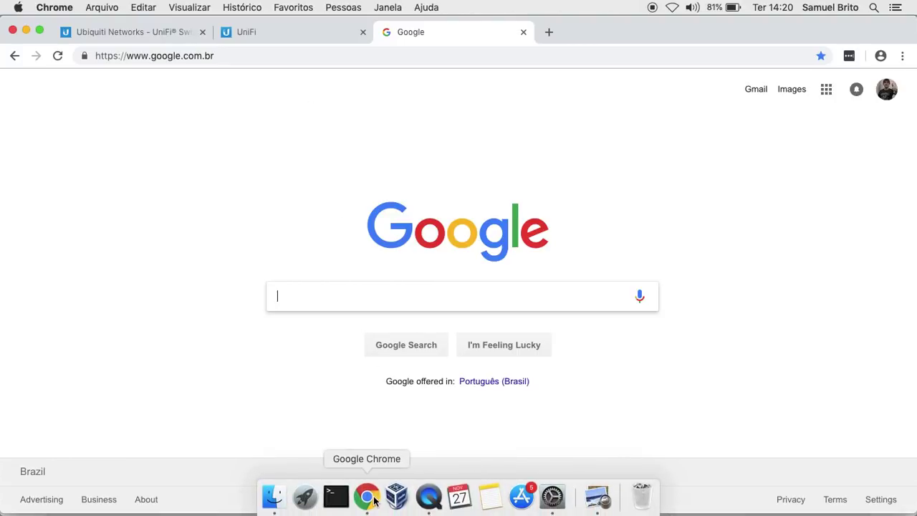
{"action": "left_click", "coordinate": [551, 497]}
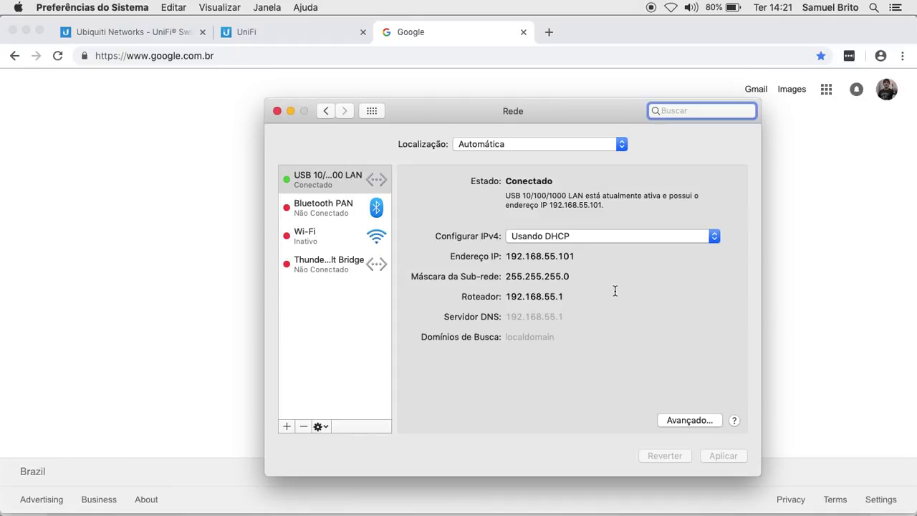
Step: Back in UniFi, review Port 5's profile list keeping All, then close the US-24-250W properties panel
{"action": "left_click", "coordinate": [268, 31]}
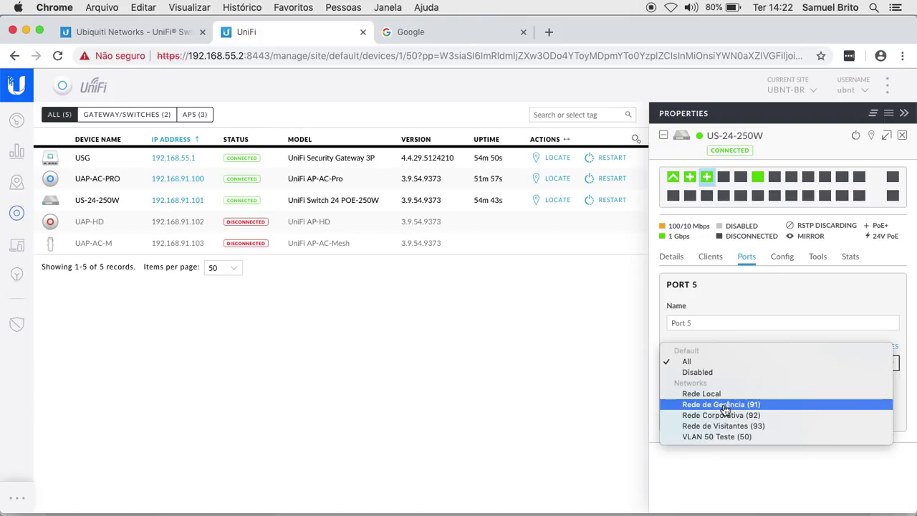
{"action": "left_click", "coordinate": [738, 455]}
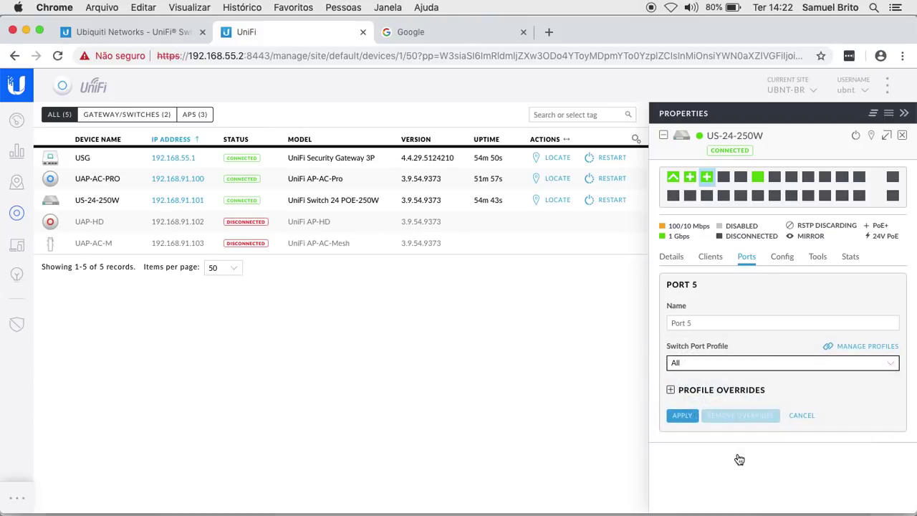
{"action": "left_click", "coordinate": [712, 363]}
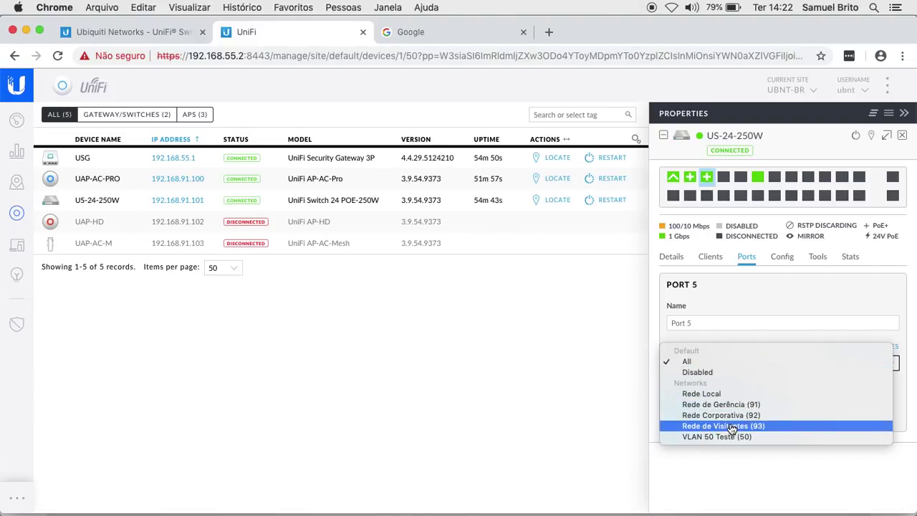
{"action": "left_click", "coordinate": [757, 468]}
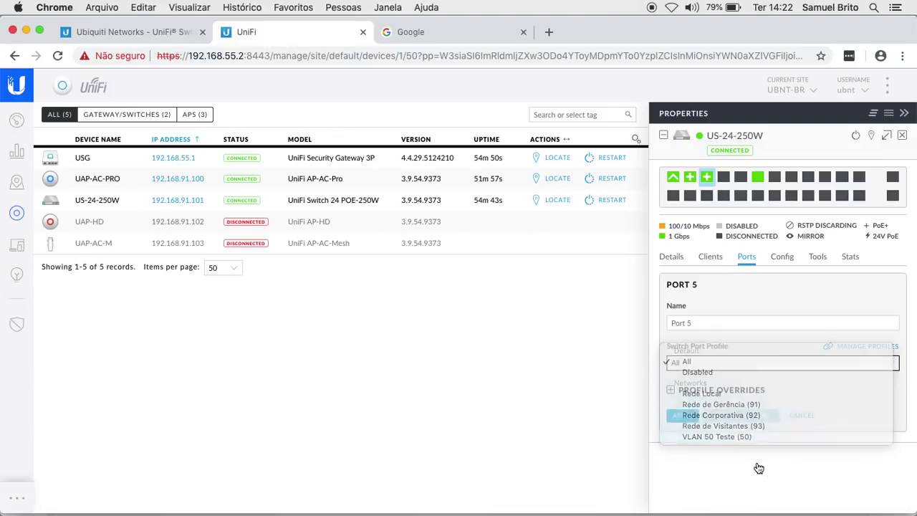
{"action": "left_click", "coordinate": [903, 136]}
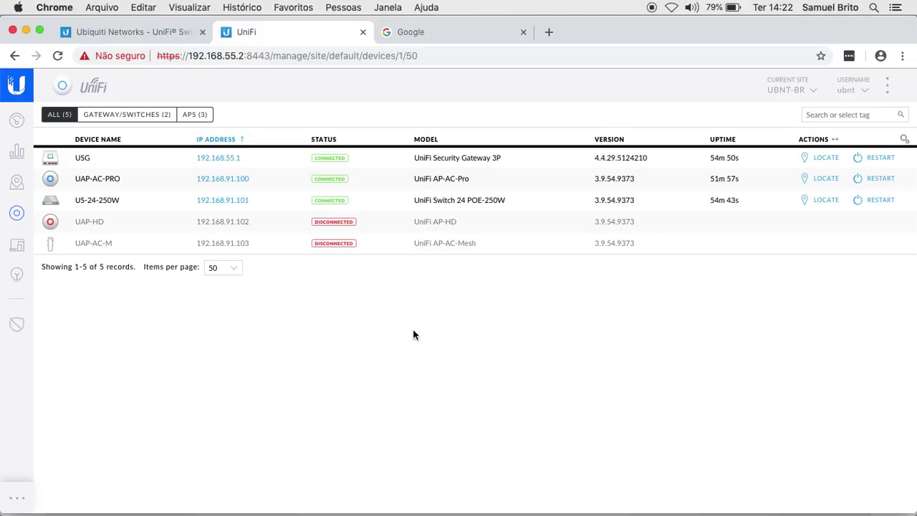
Step: Go to Settings > Profiles > Switch Ports and start a new switch port profile
{"action": "left_click", "coordinate": [23, 500]}
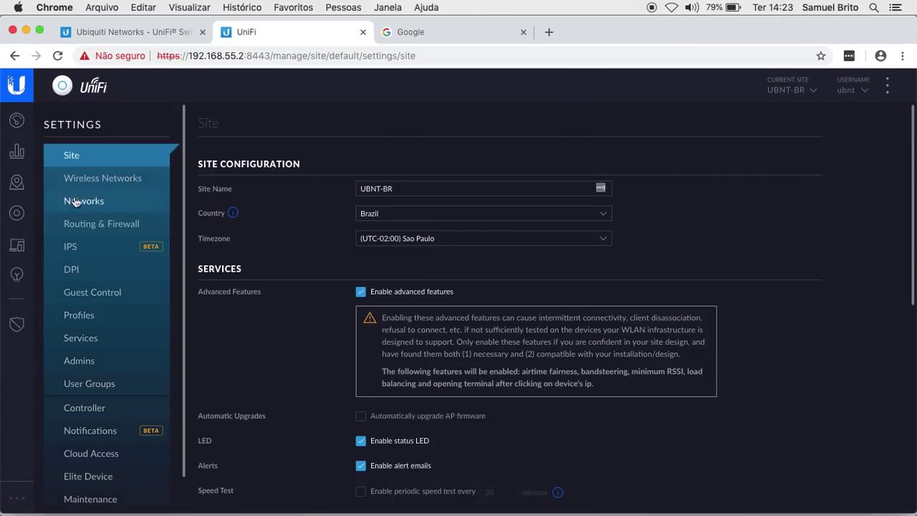
{"action": "left_click", "coordinate": [91, 320]}
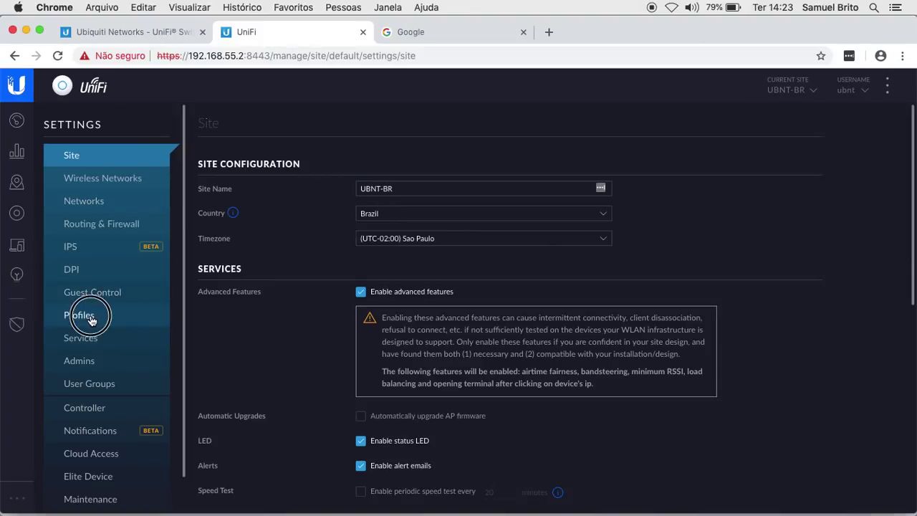
{"action": "left_click", "coordinate": [527, 125]}
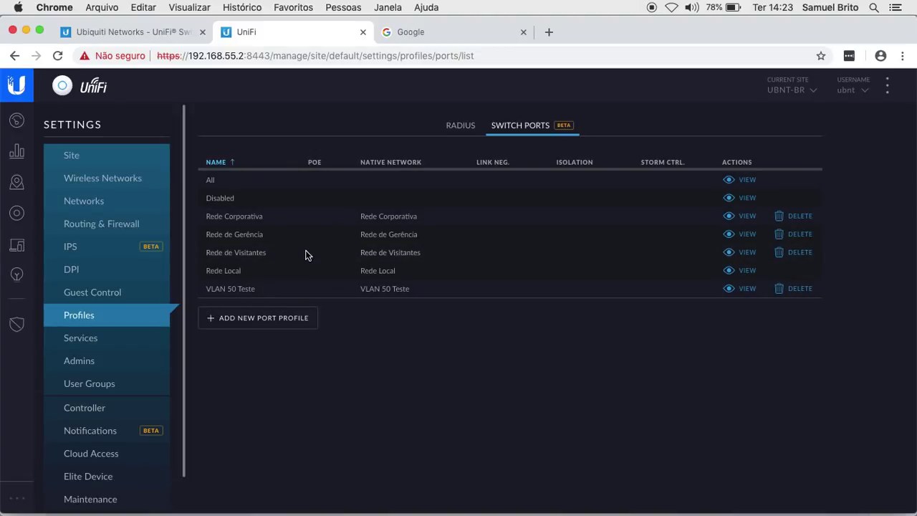
{"action": "left_click", "coordinate": [255, 319]}
{"action": "left_click", "coordinate": [380, 187]}
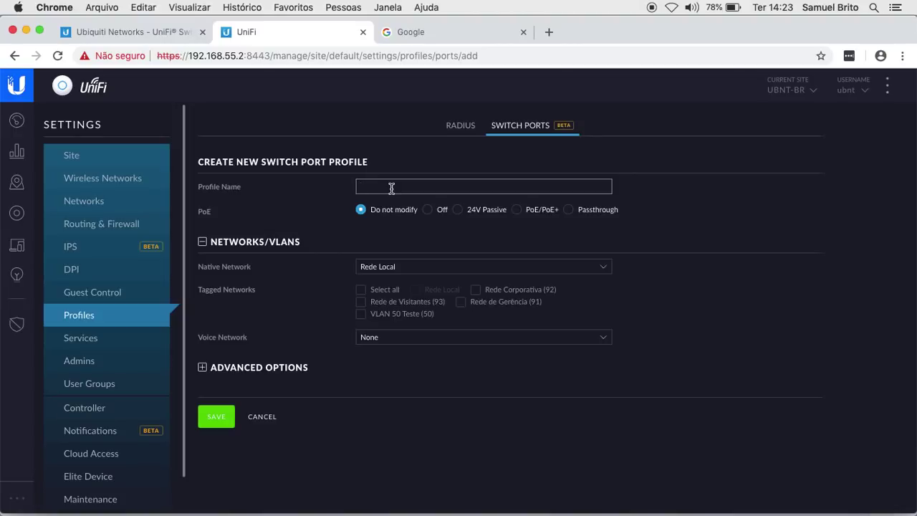
Step: Name the profile 91-50, correcting the mistyped 92-50
{"action": "type", "text": "92-50"}
{"action": "left_click", "coordinate": [365, 185]}
{"action": "key", "text": "BackSpace"}
{"action": "type", "text": "1"}
Step: Set native network Rede de Gerência (91), tag VLAN 50 Teste (50), and save the profile
{"action": "left_click", "coordinate": [471, 269]}
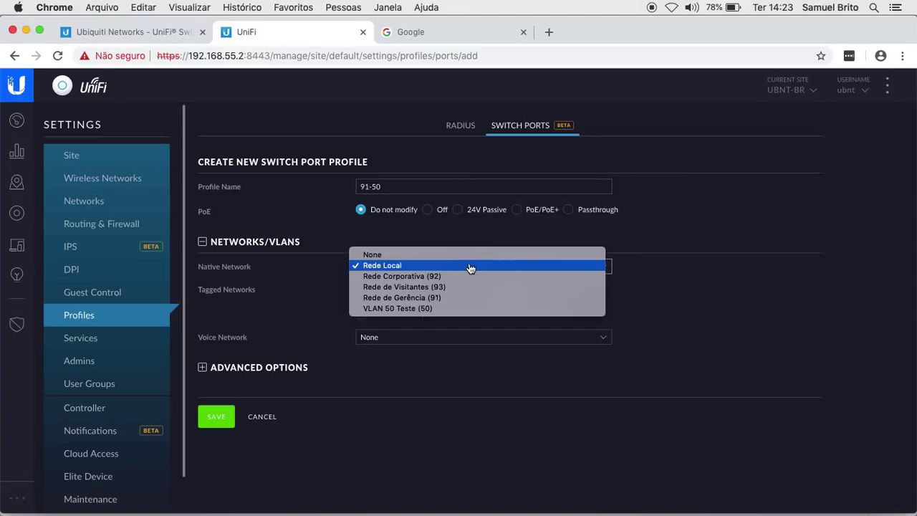
{"action": "left_click", "coordinate": [417, 297]}
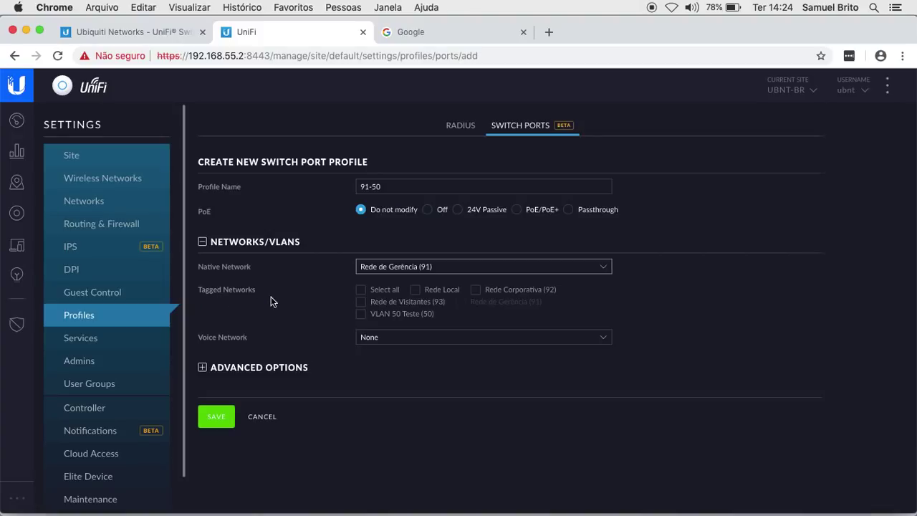
{"action": "left_click", "coordinate": [361, 315]}
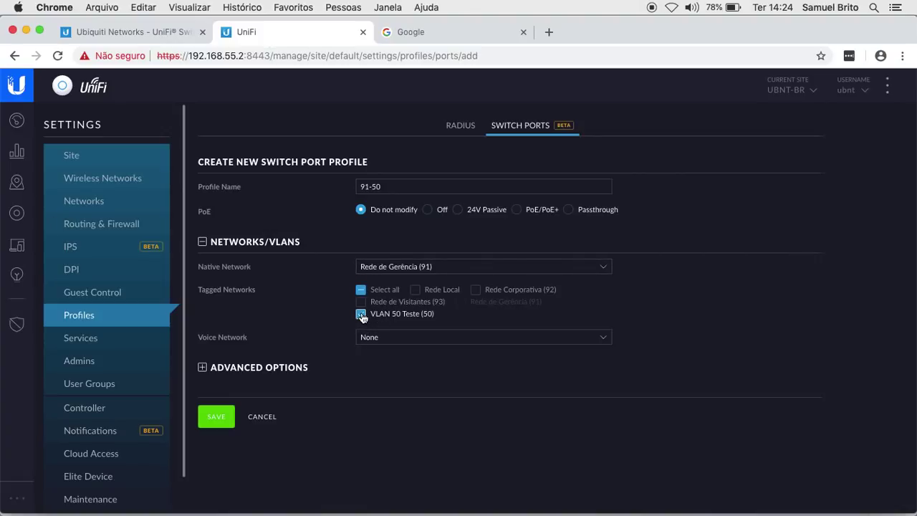
{"action": "left_click", "coordinate": [475, 290]}
{"action": "left_click", "coordinate": [476, 290]}
{"action": "left_click", "coordinate": [217, 419]}
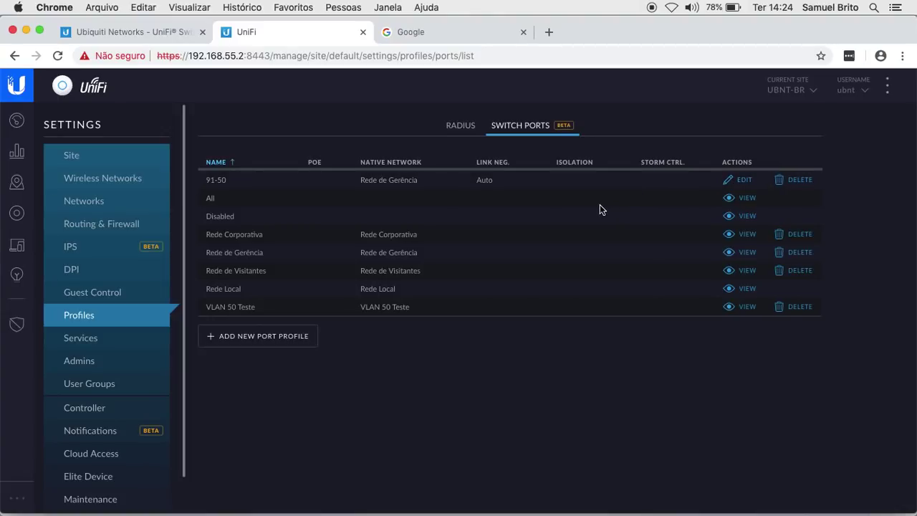
{"action": "left_click", "coordinate": [18, 214]}
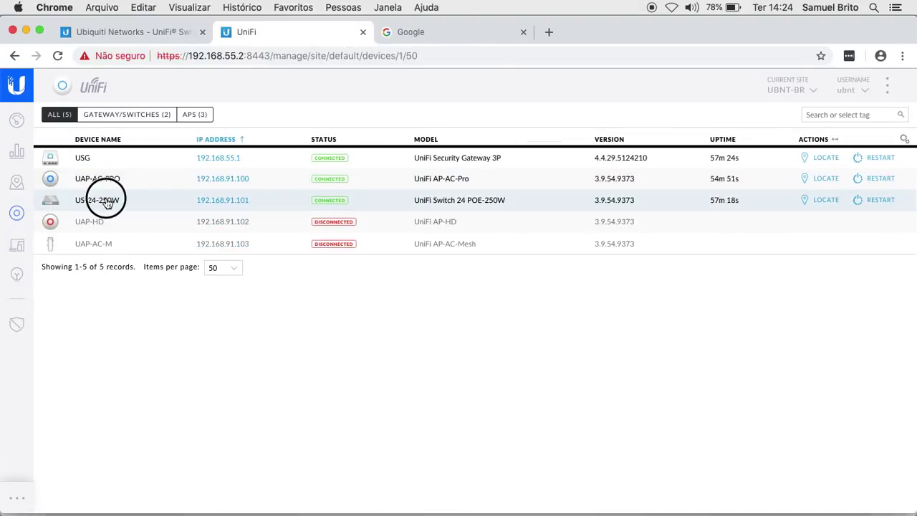
Step: Open Port 13's edit form from the US-24-250W Ports tab
{"action": "left_click", "coordinate": [106, 201]}
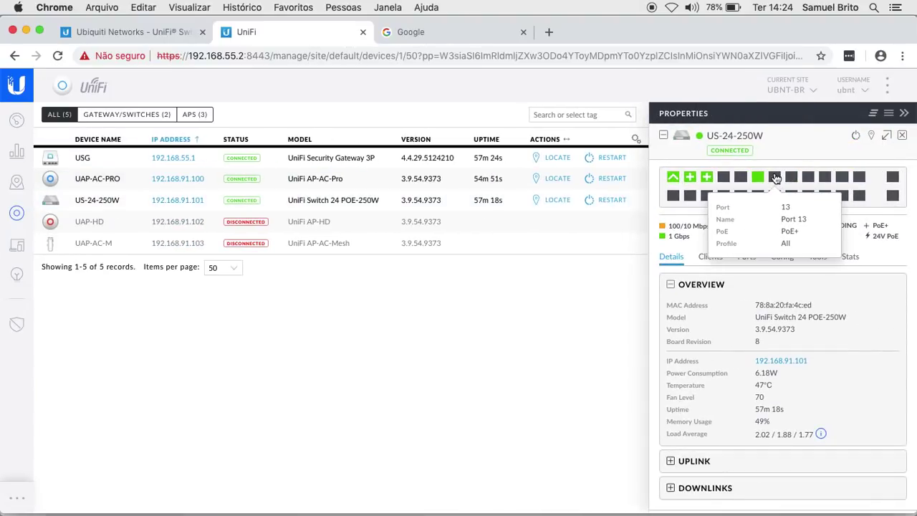
{"action": "left_click", "coordinate": [775, 177]}
{"action": "scroll", "coordinate": [780, 351], "scroll_direction": "down", "scroll_amount": 1}
{"action": "left_click", "coordinate": [852, 499]}
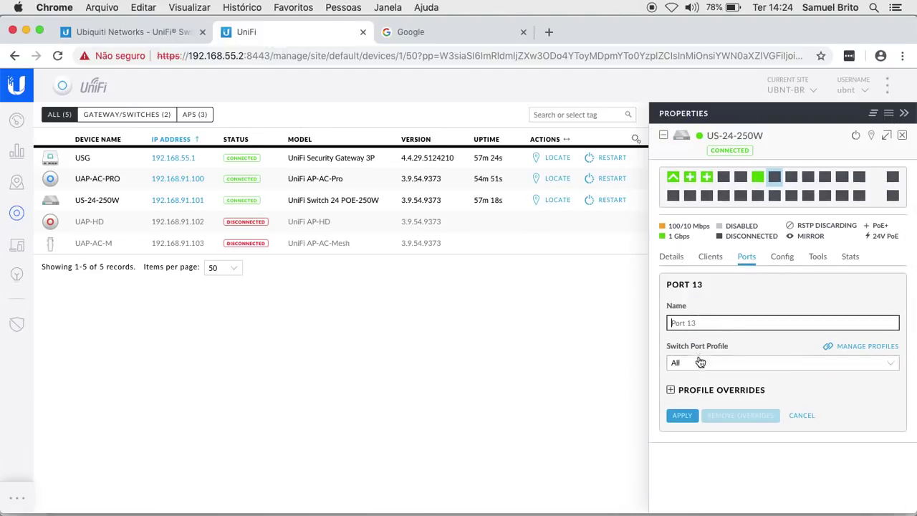
Step: Check Port 13's profile list for the new 91-50 option, leaving All assigned
{"action": "left_click", "coordinate": [758, 364]}
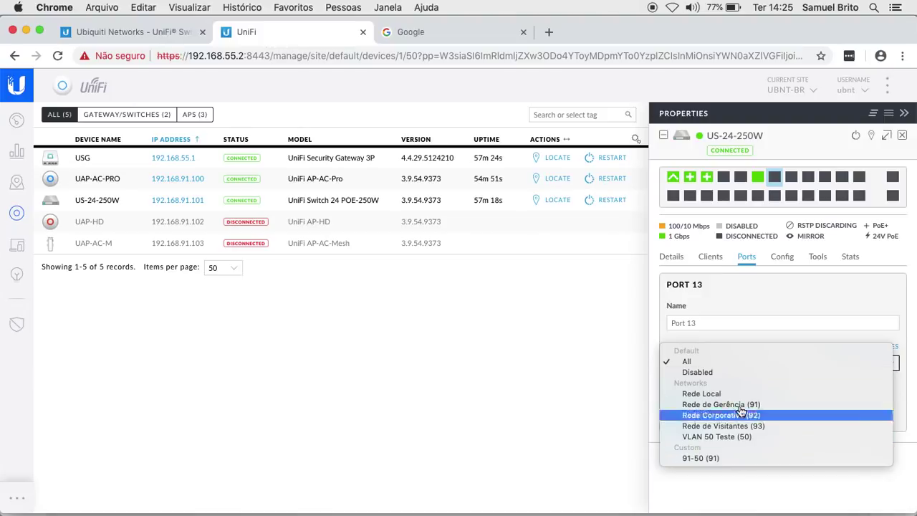
{"action": "left_click", "coordinate": [904, 135]}
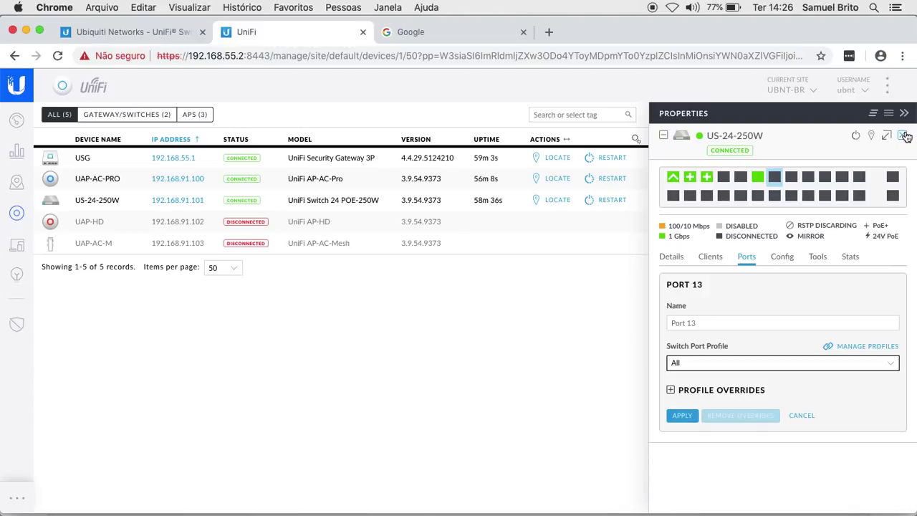
{"action": "left_click", "coordinate": [771, 365]}
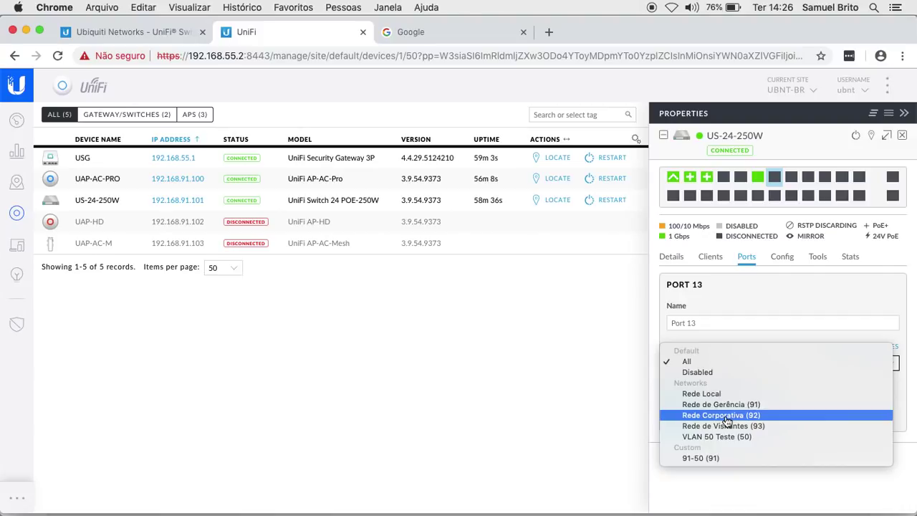
{"action": "left_click", "coordinate": [796, 272]}
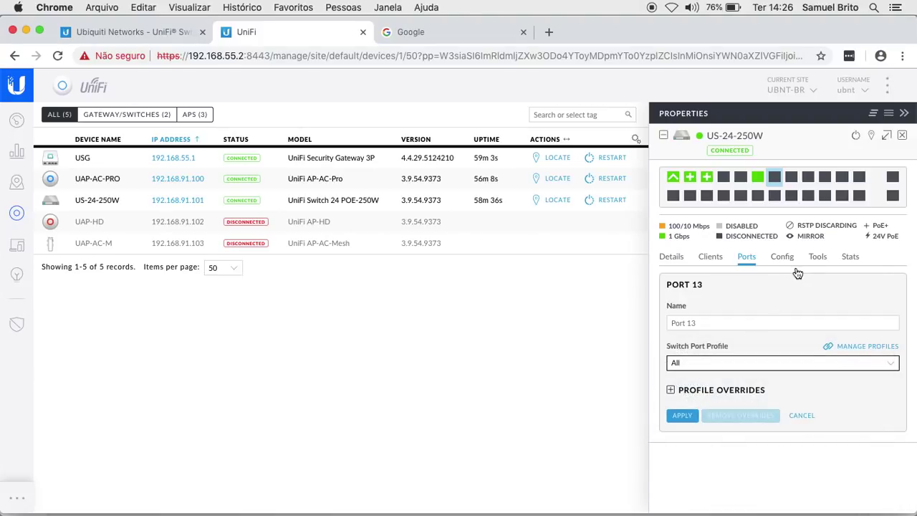